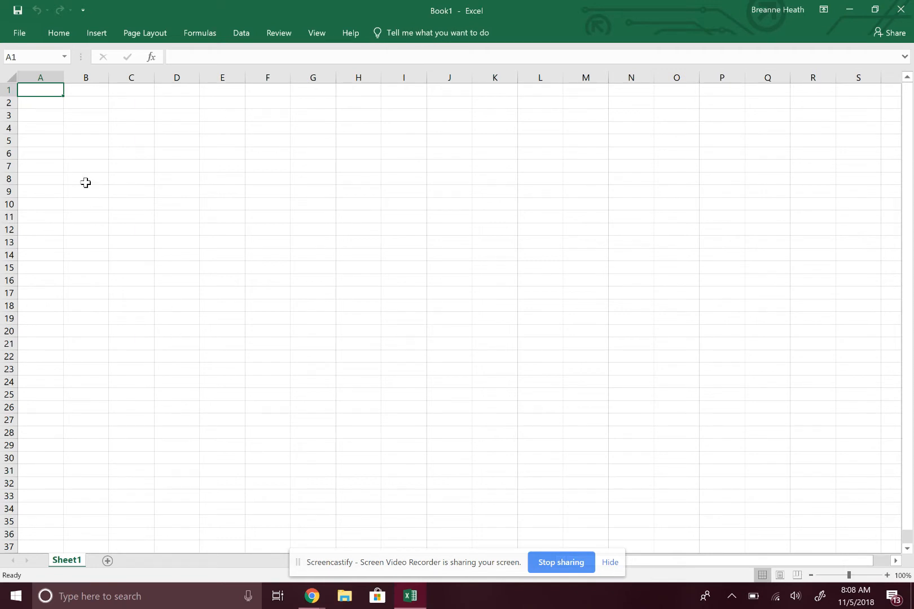
key(Right)
key(Right)
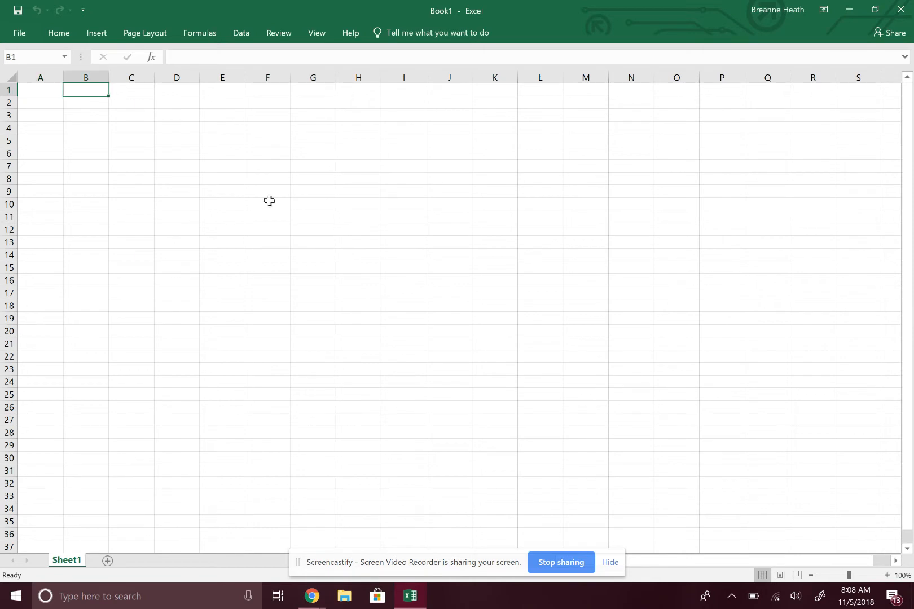
key(Right)
key(Right)
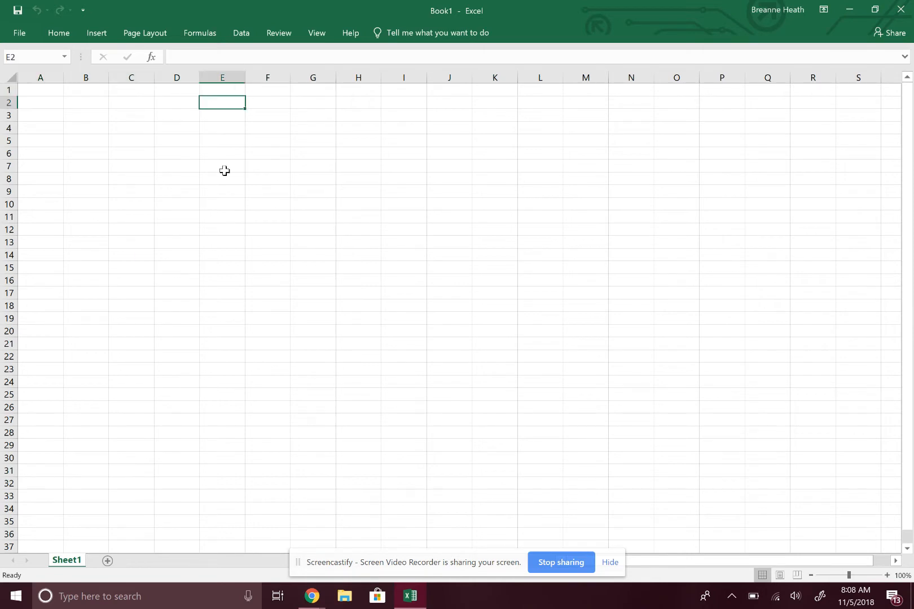
key(Home)
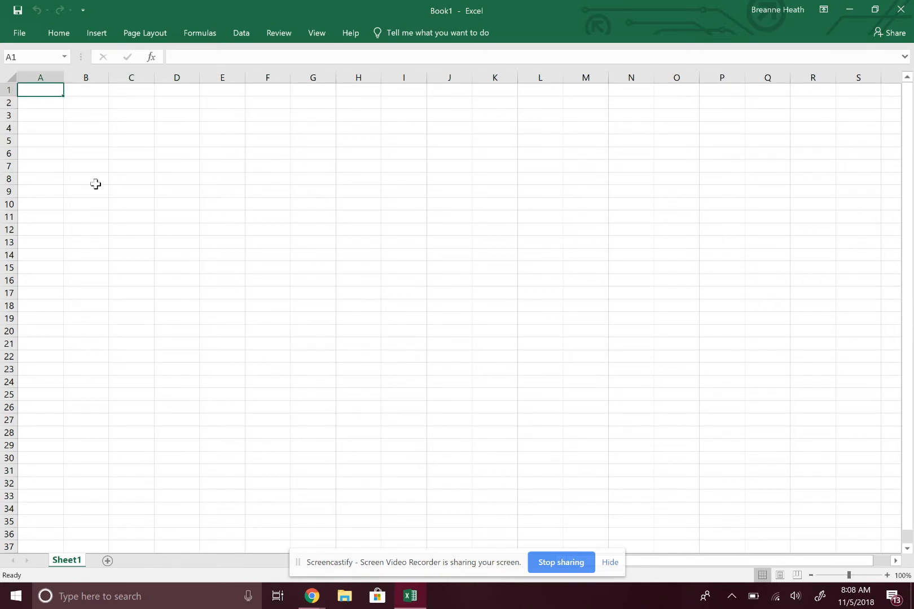
Step: Enter the headings "x-axis" in cell A1 and "y-axis" in cell B1
text(x)
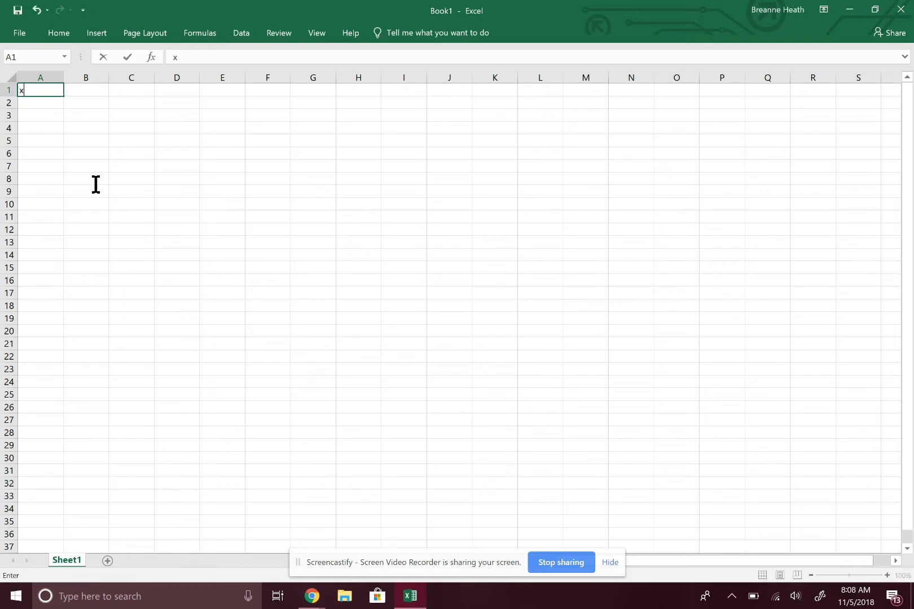
text(-axis)
key(Tab)
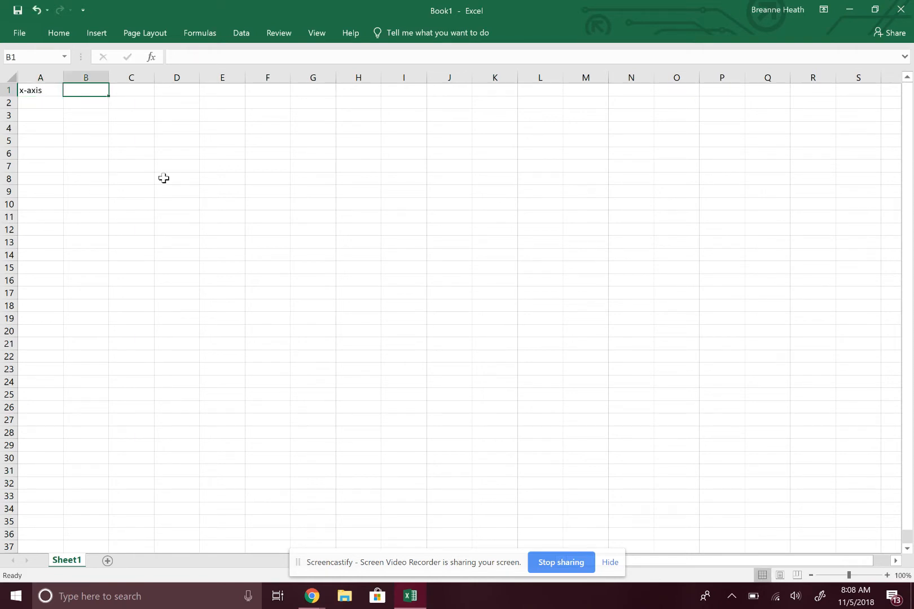
text(y-axis)
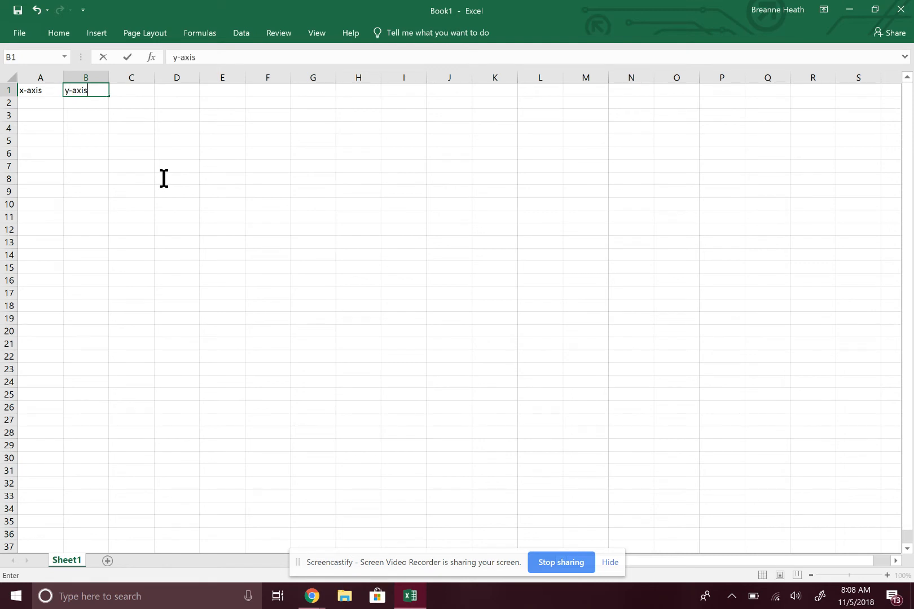
key(Return)
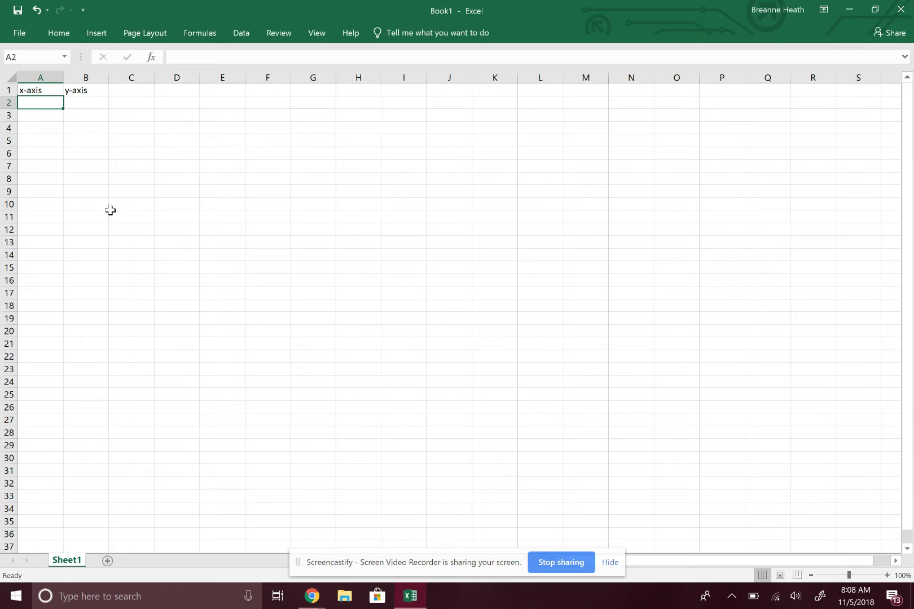
Step: Enter the heading "Avg Time (sec)" in cell A2 and autofit the width of column A
text(Avg)
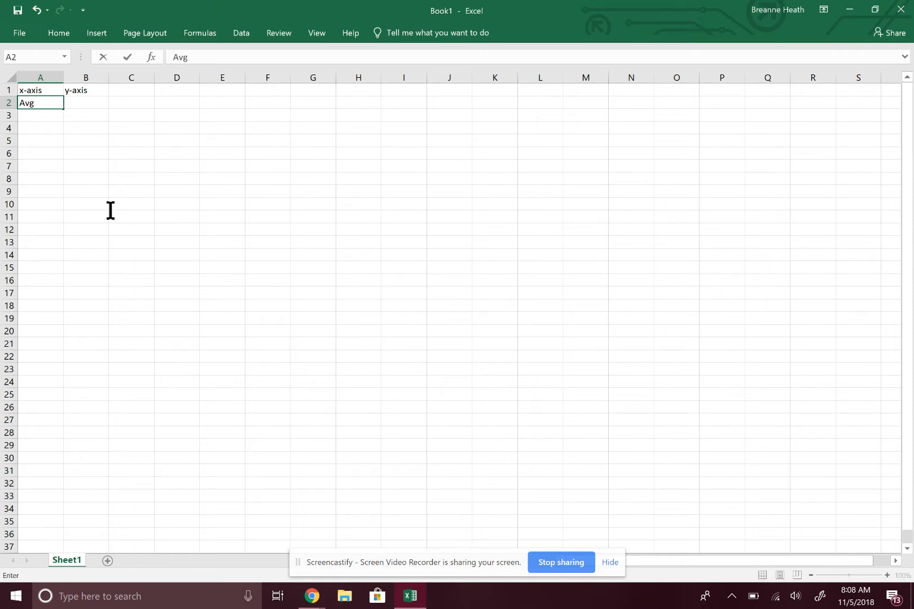
text( Time (sec))
key(Return)
key(Return)
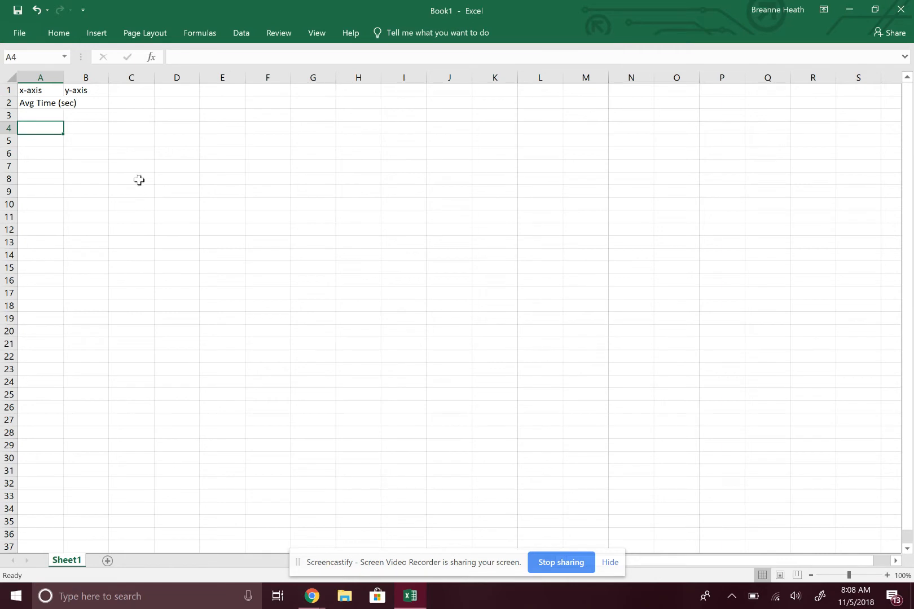
double_click(64, 78)
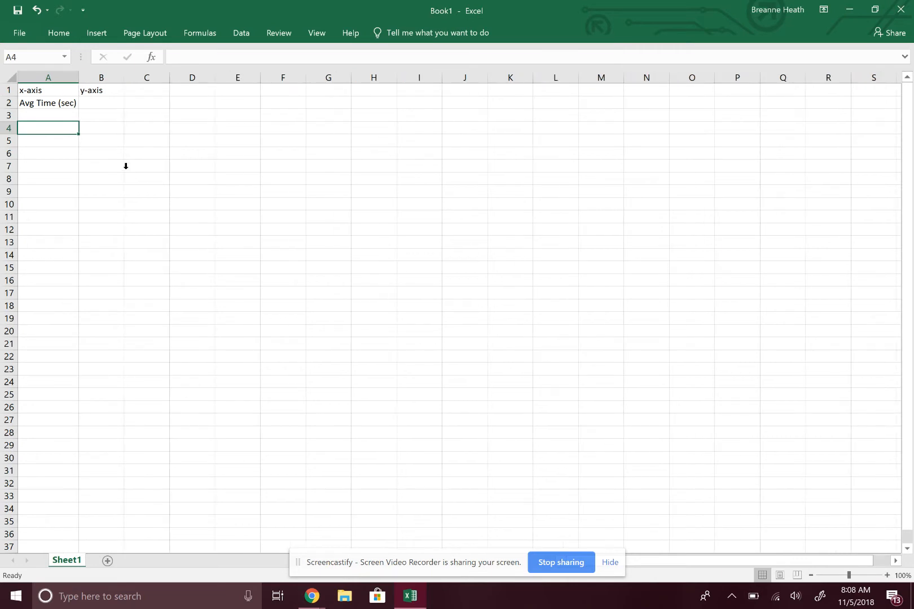
Step: Enter the first two time values, 1 and 2, in cells A3 and A4
click(60, 118)
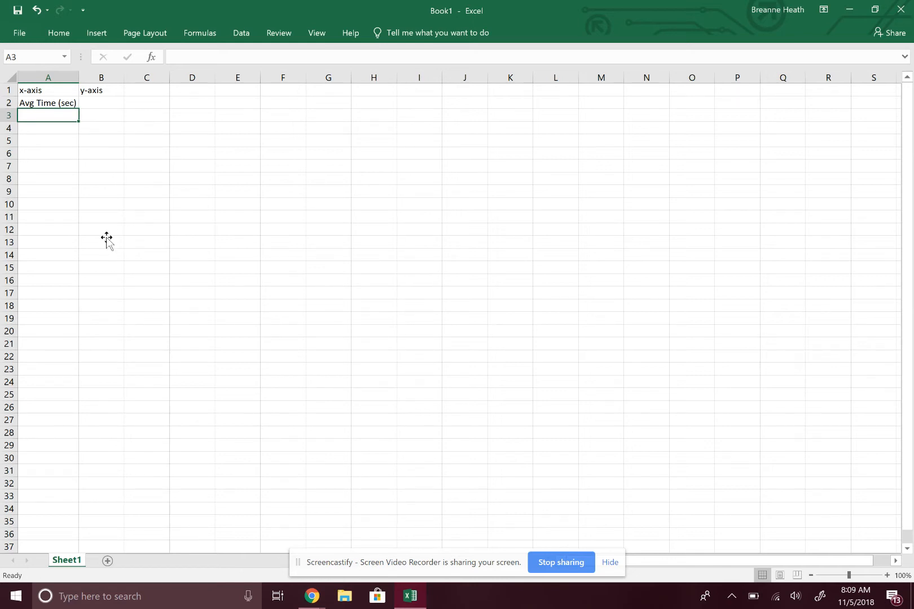
text(1)
key(Return)
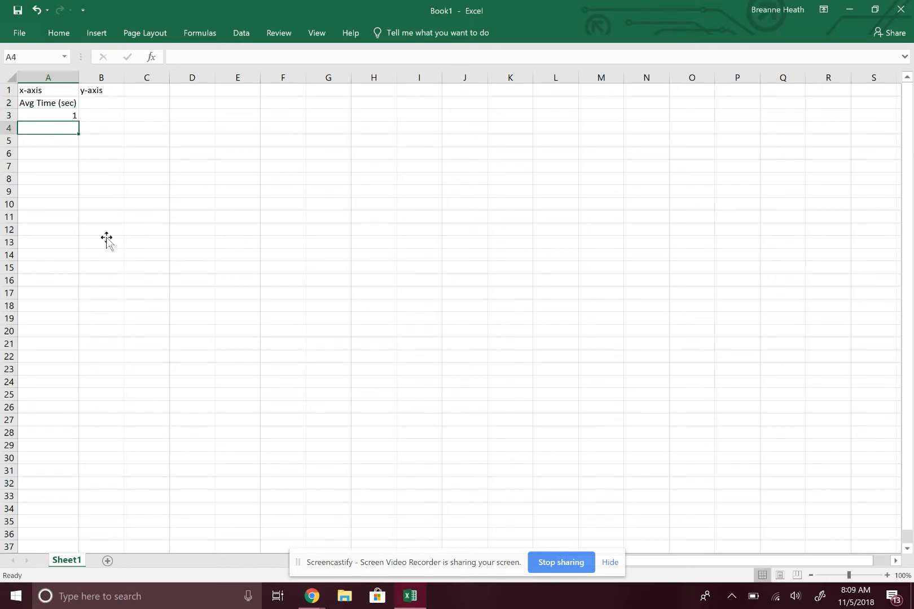
text(2)
key(Return)
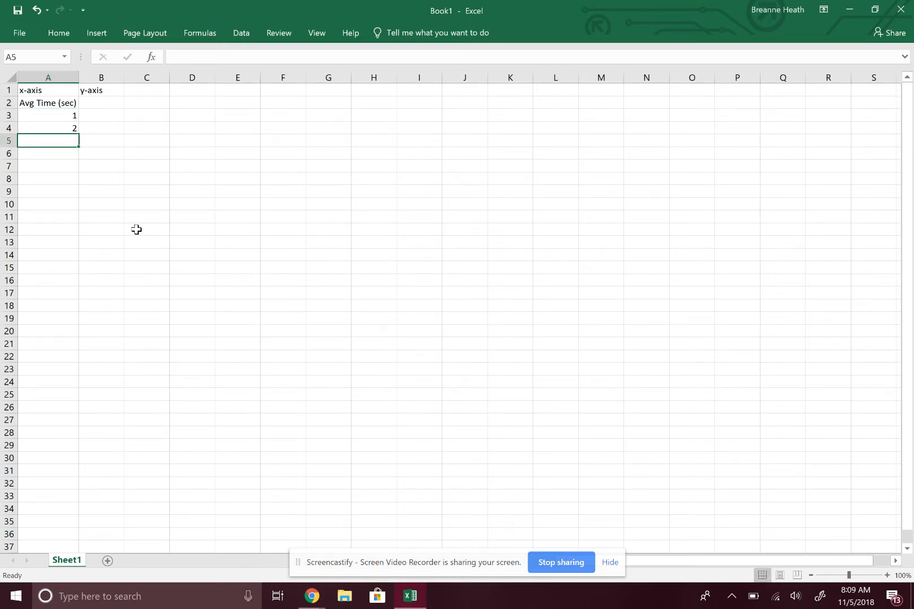
Step: Append the unit "s" to the time value in cell A3
key(Up)
key(Up)
key(F2)
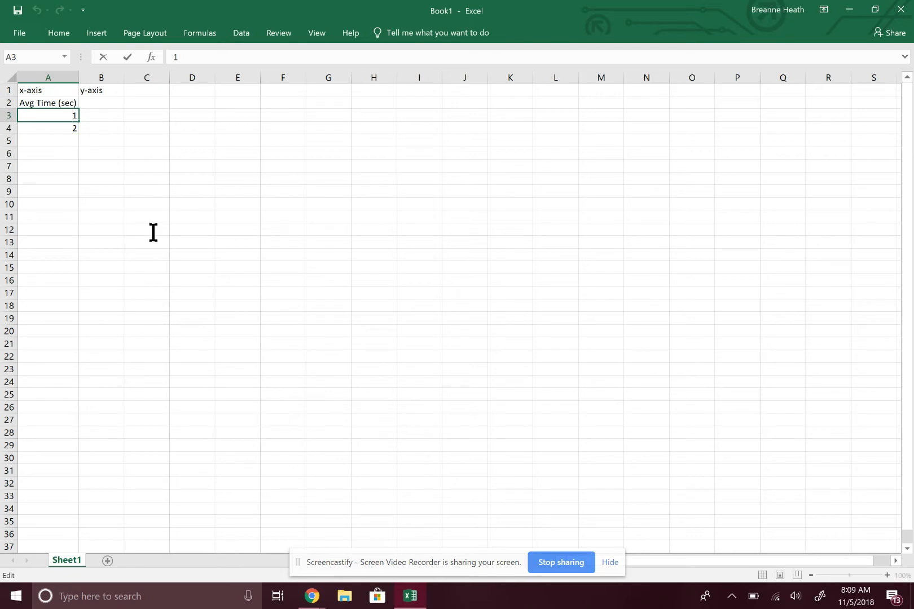
text(a)
key(BackSpace)
text(s)
key(Return)
key(Down)
key(Right)
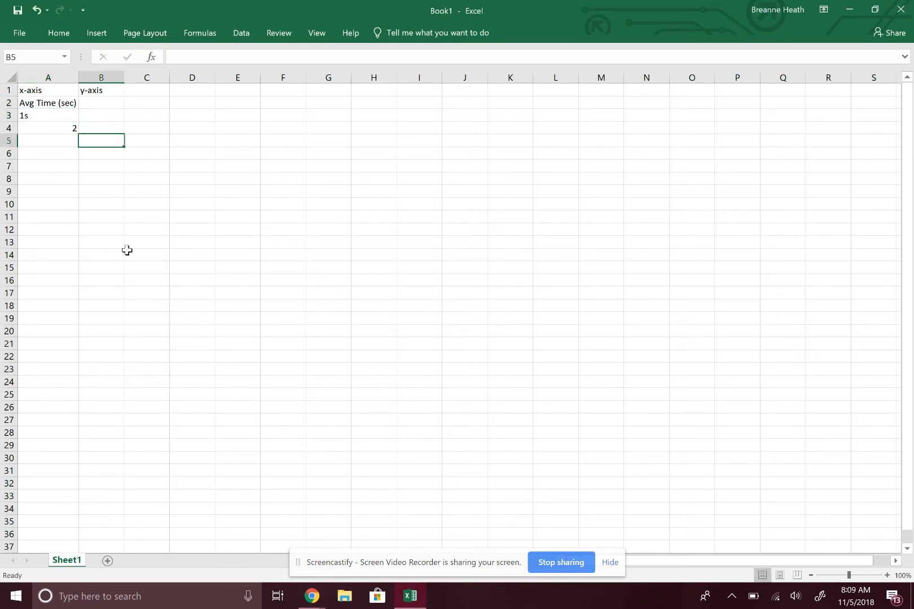
Step: Remove the unit "s" from cell A3 so it holds only the number 1
key(Left)
key(Up)
key(Up)
key(F2)
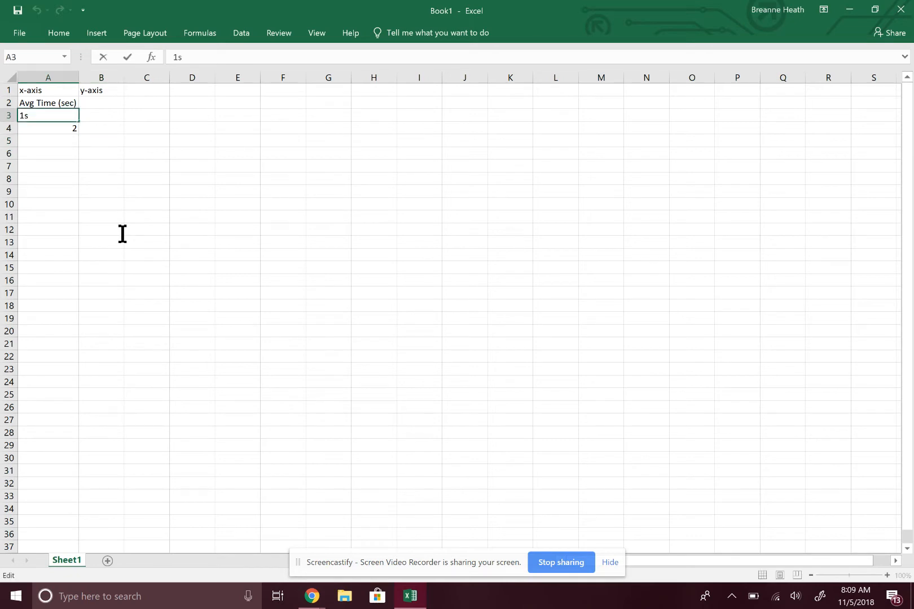
key(BackSpace)
key(Return)
key(Down)
key(Down)
key(Down)
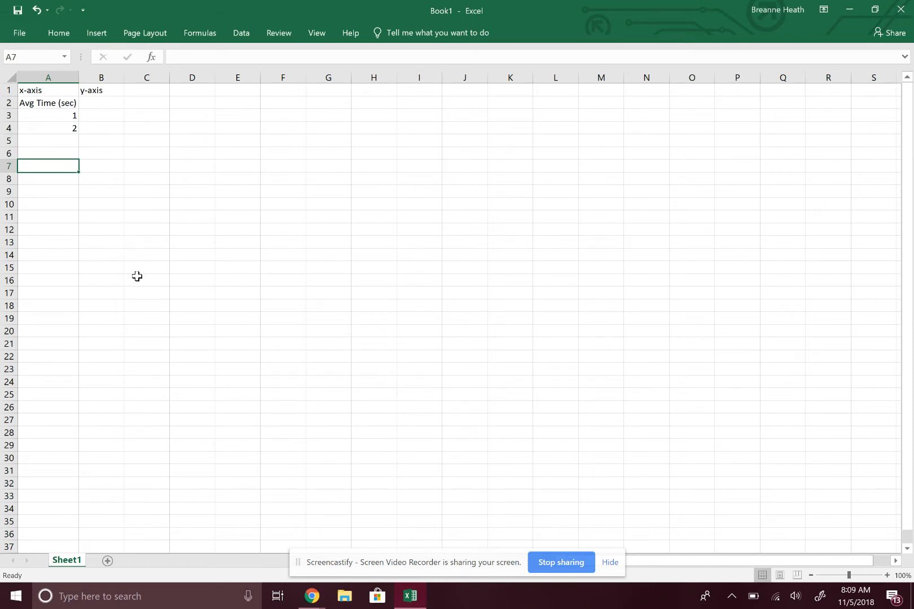
Step: Enter the time values 3 and 4 in cells A5 and A6
key(Up)
key(Up)
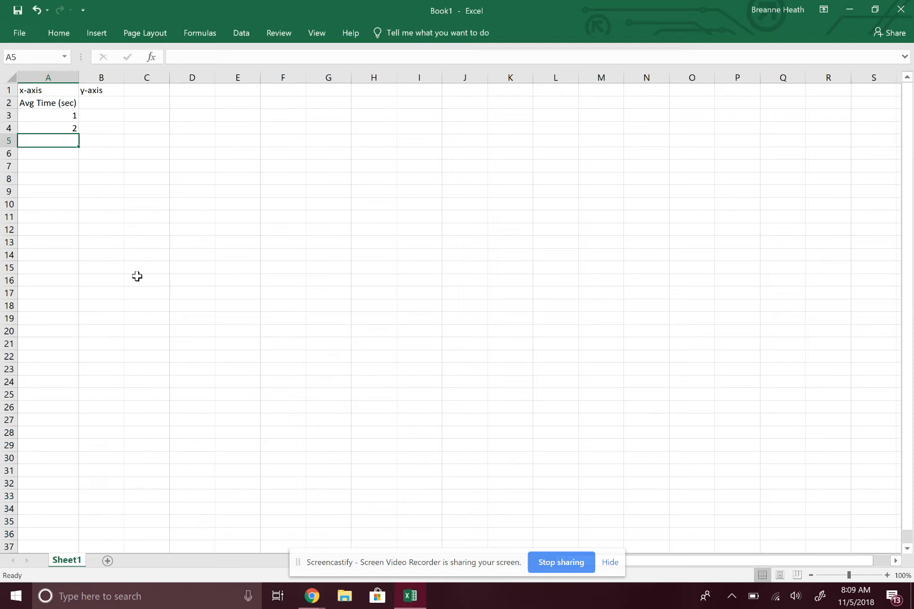
text(3)
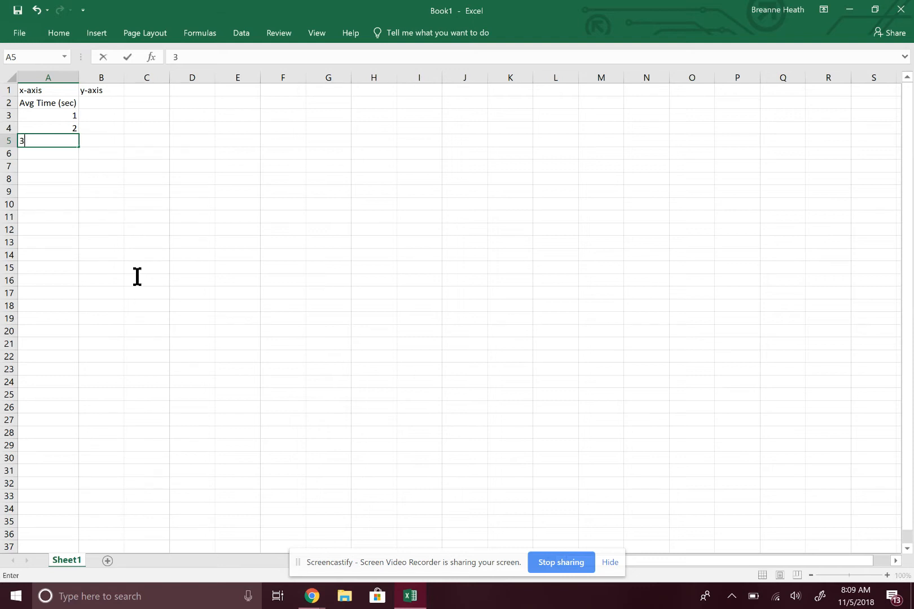
key(Return)
text(4)
key(Return)
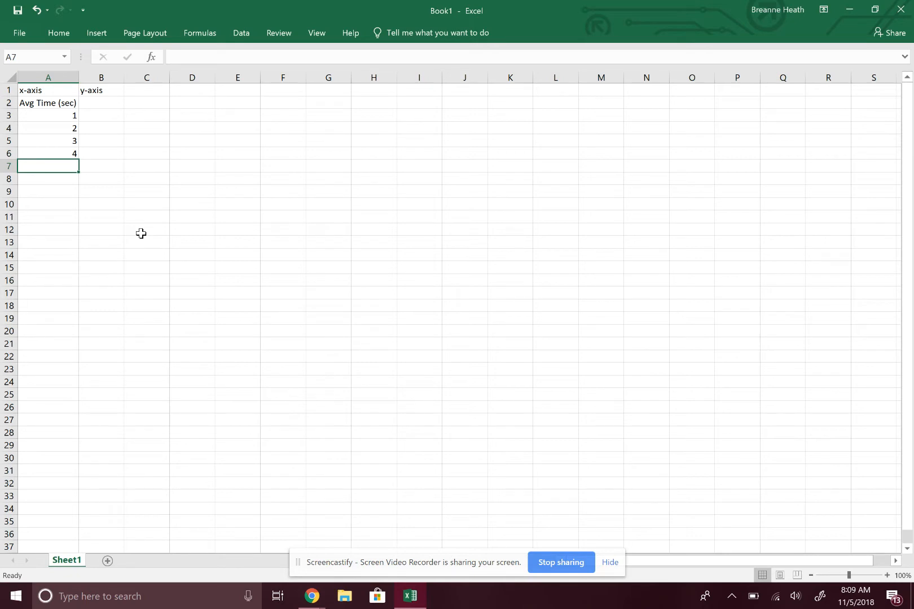
Step: Enter the heading "Displacement (meters)" in cell B2 and autofit the width of column B
key(Right)
key(Up)
key(Up)
key(Up)
key(Up)
key(Up)
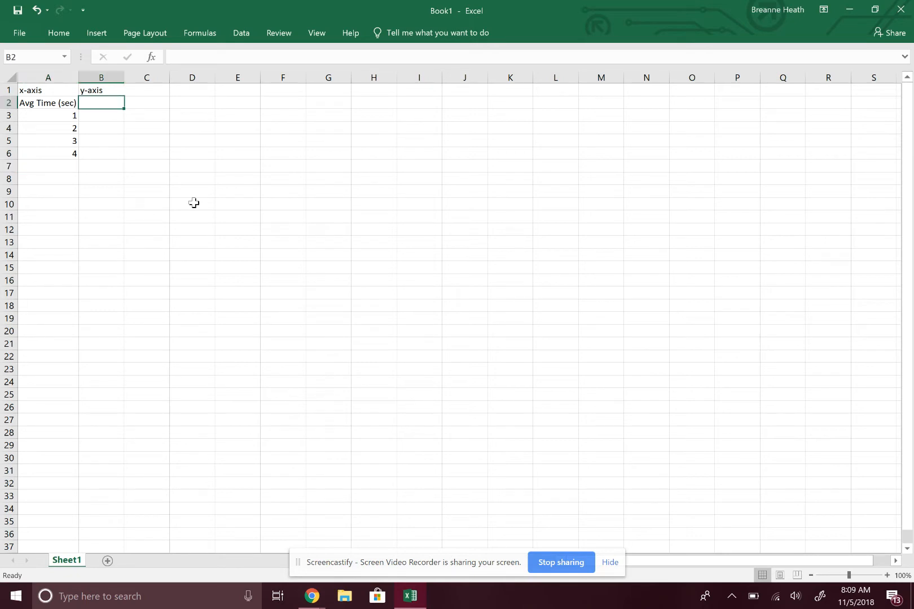
text(Displac)
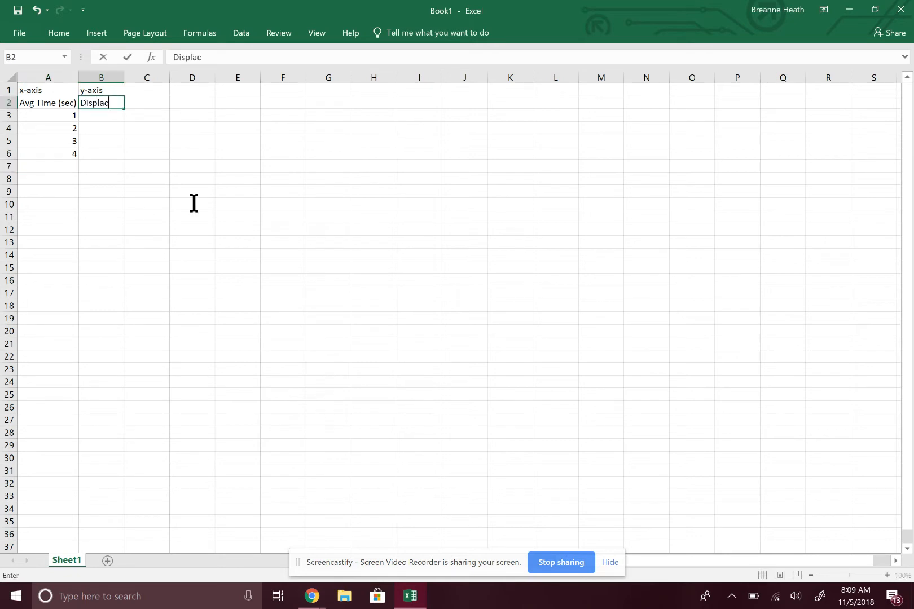
text(ement (meters))
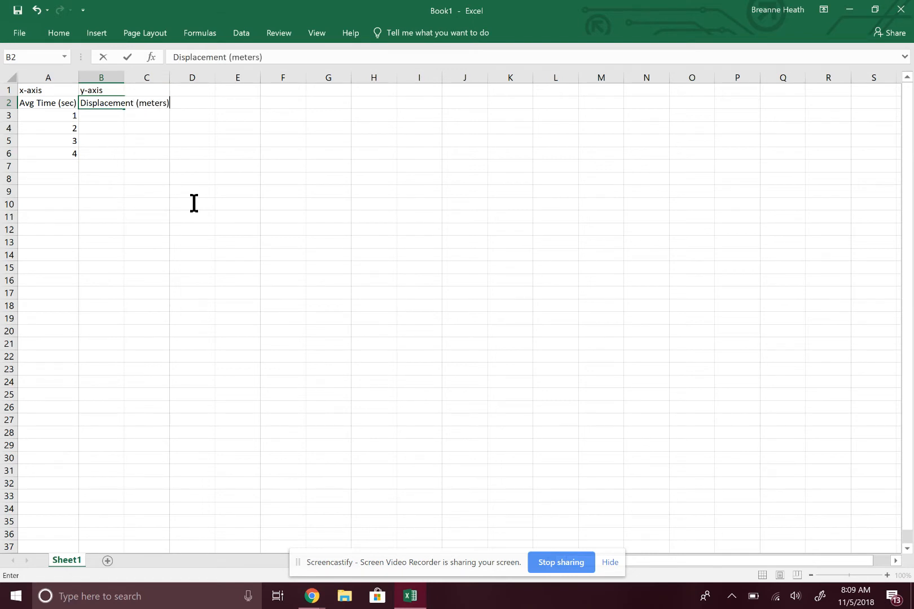
key(Return)
key(Return)
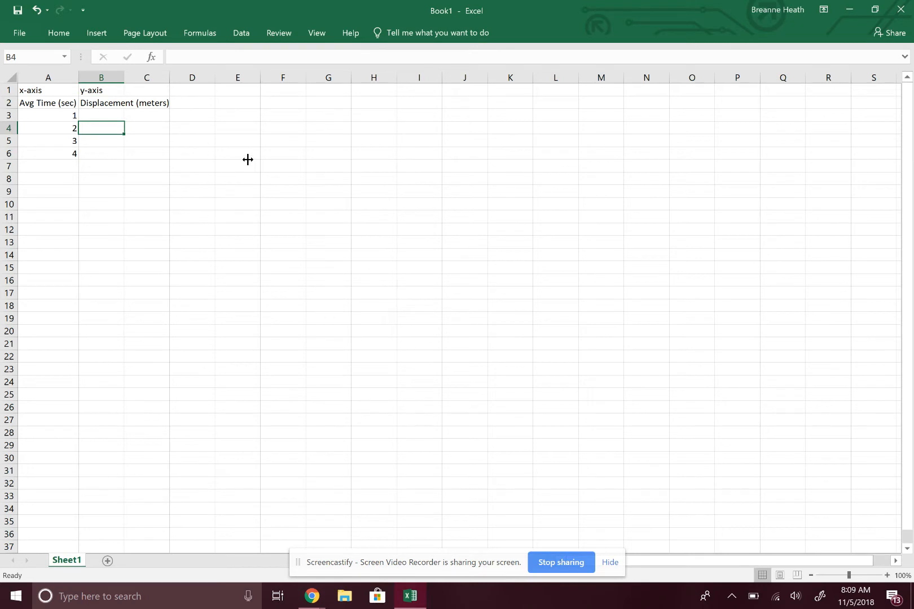
double_click(124, 79)
Step: Fill the displacement cells B3 to B6 with 0.1, 0.2, 0.4 and 0.6
click(118, 118)
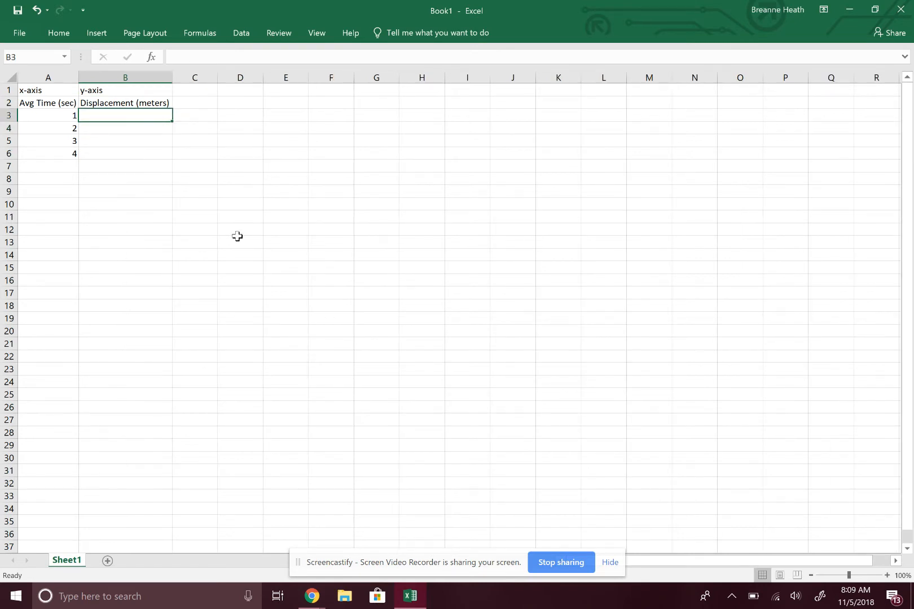
click(110, 158)
text(0.6)
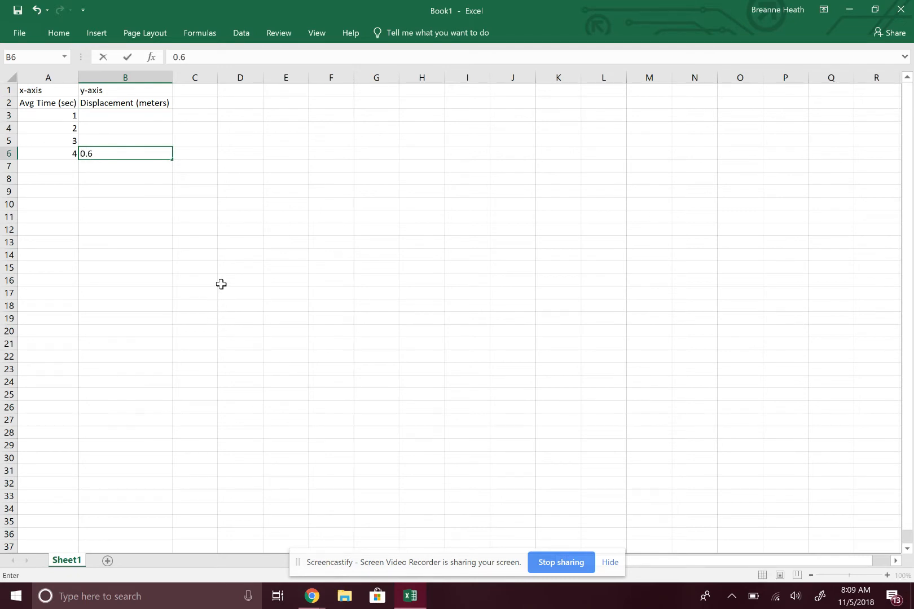
click(111, 142)
text(0.4)
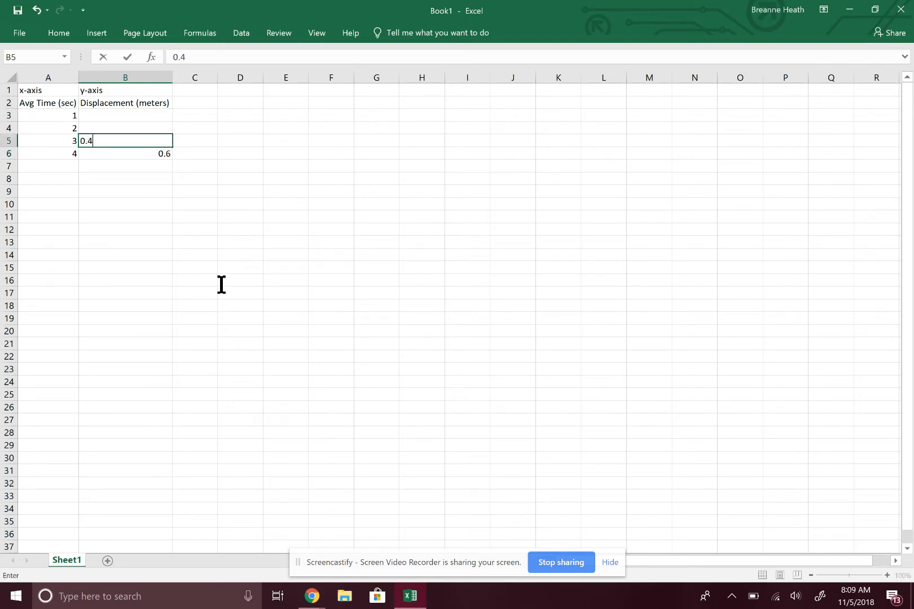
click(112, 126)
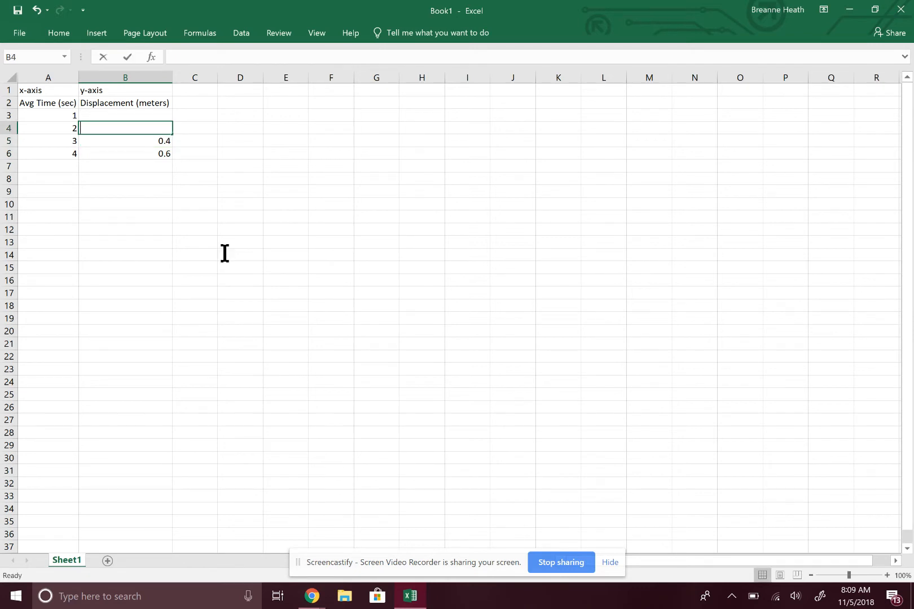
text(0.2)
key(Up)
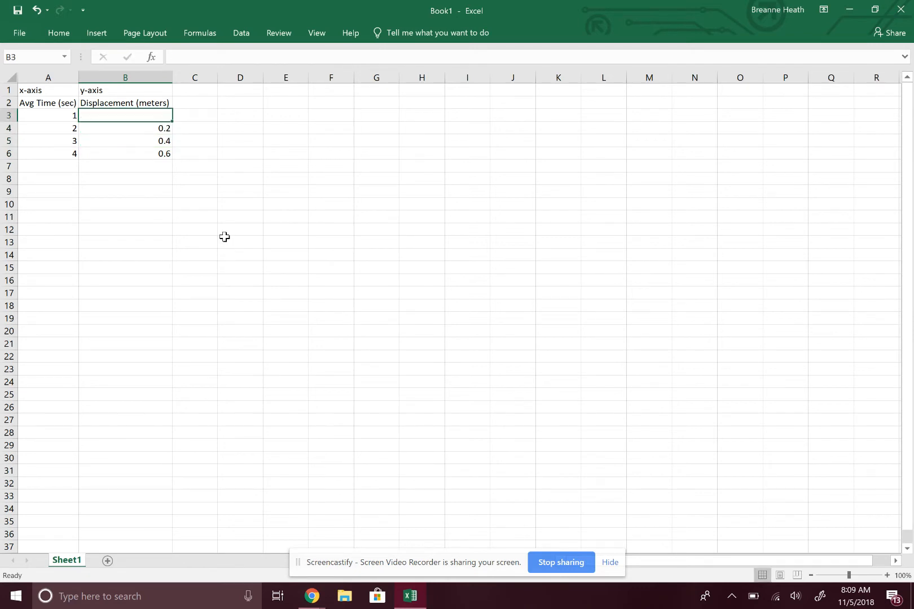
text(0.1)
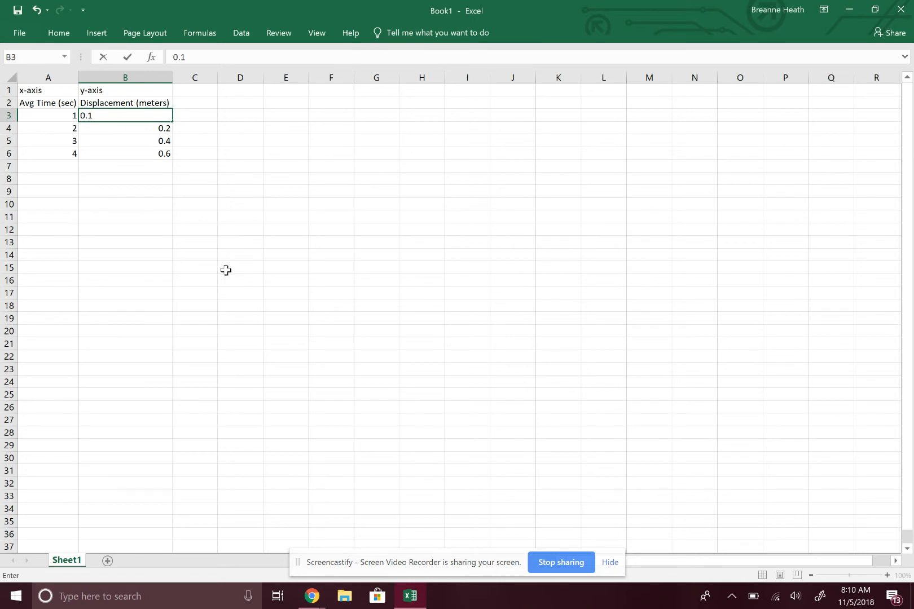
click(111, 174)
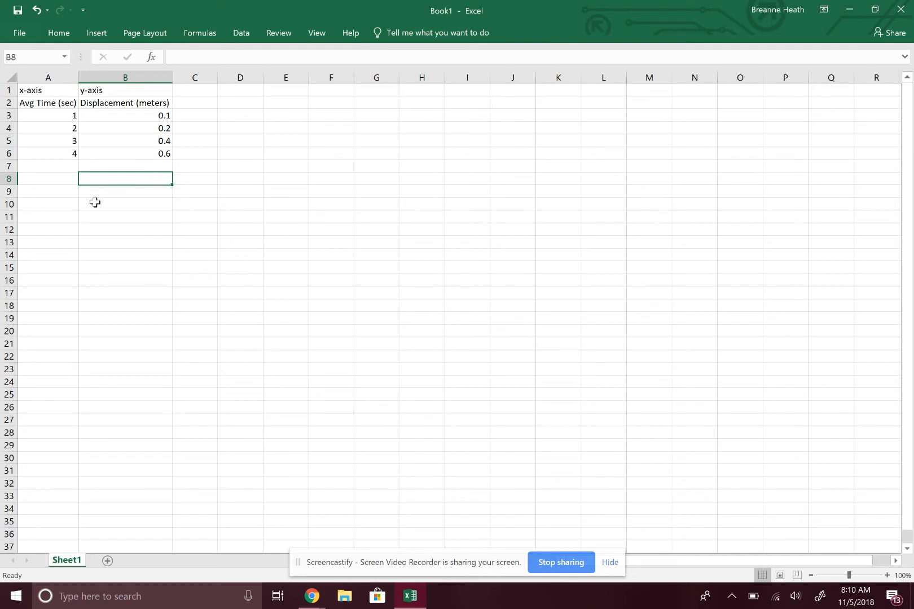
drag(46, 104, 89, 132)
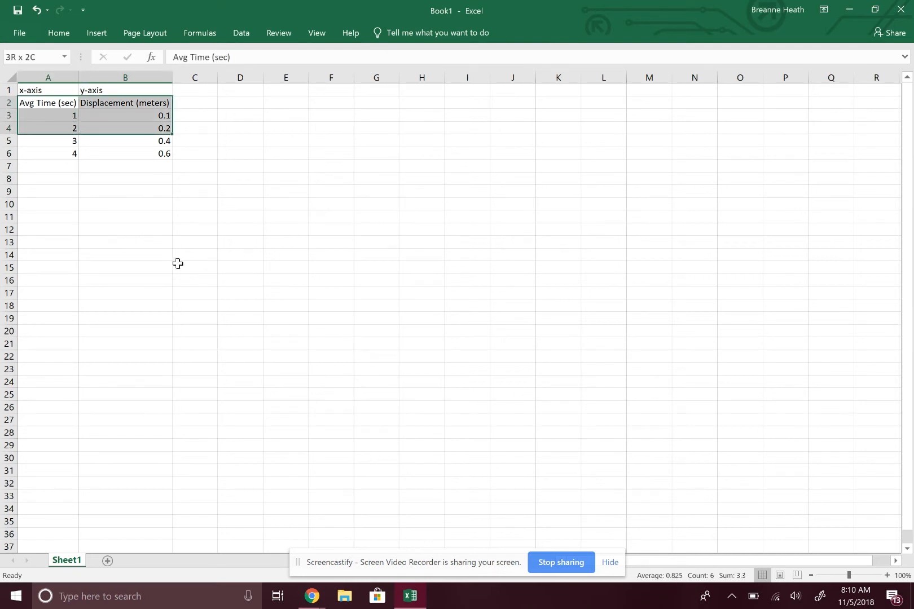
drag(178, 264, 182, 307)
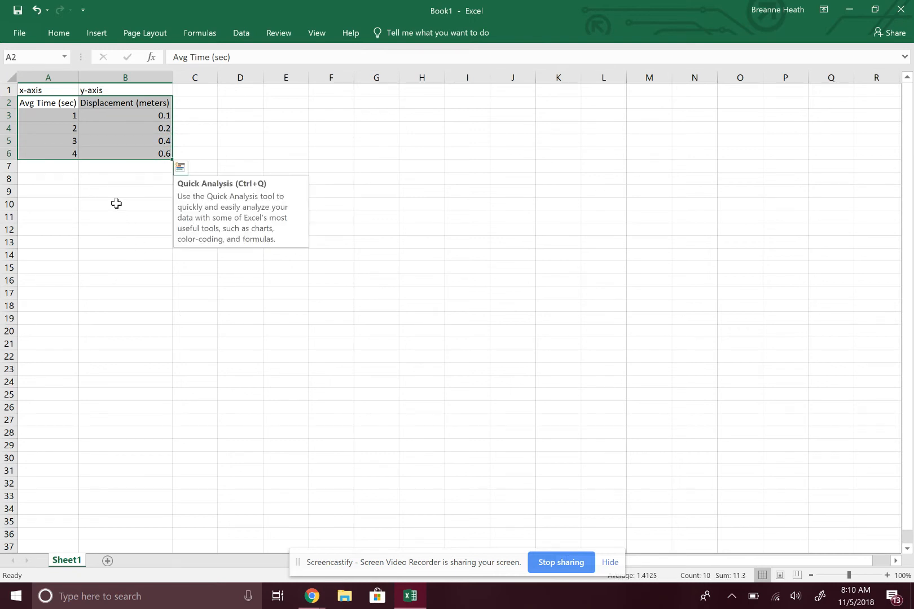
click(129, 372)
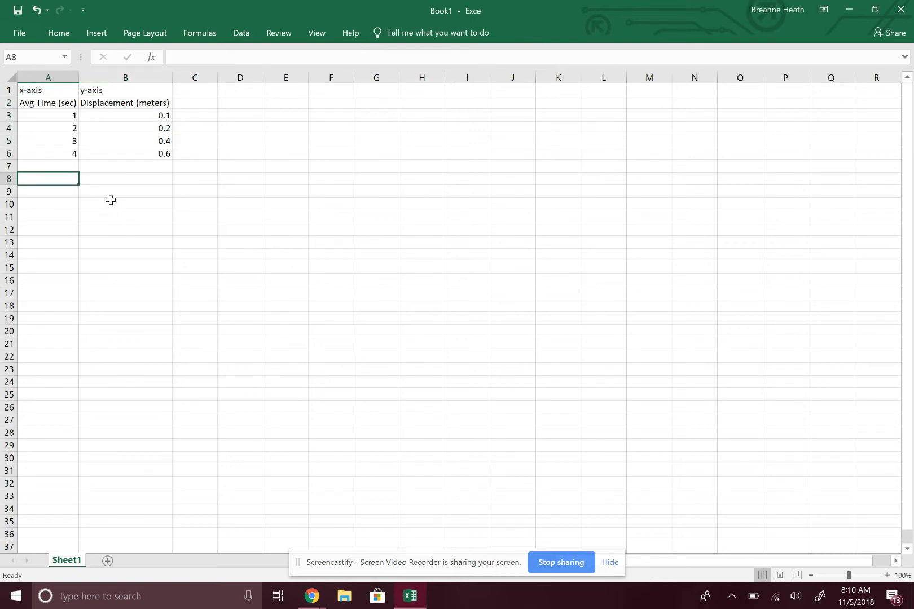
click(111, 200)
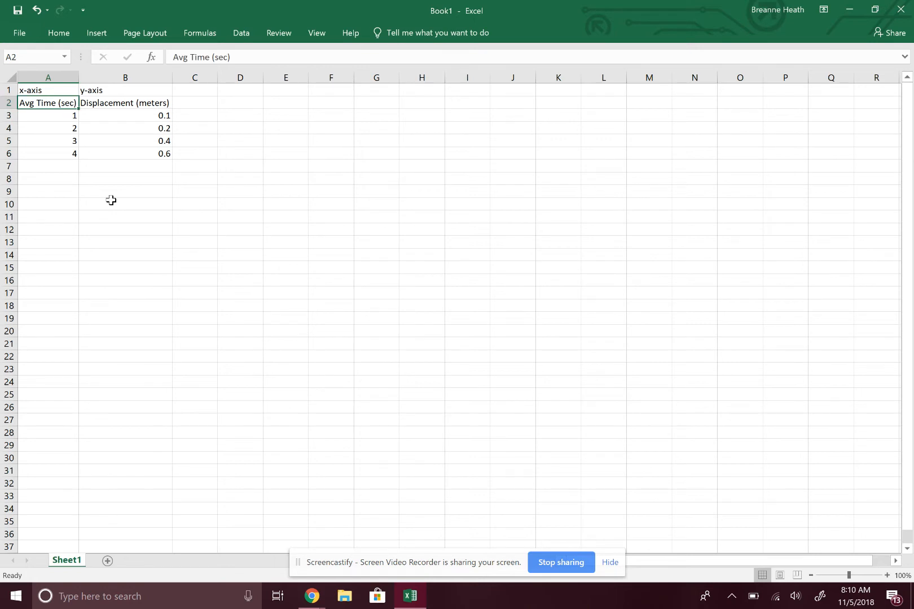
Step: Insert a scatter chart with straight lines and markers from the headings and data in A2:B6
key(shift+Down)
key(shift+Right)
key(shift+Down)
key(shift+Down)
key(shift+Down)
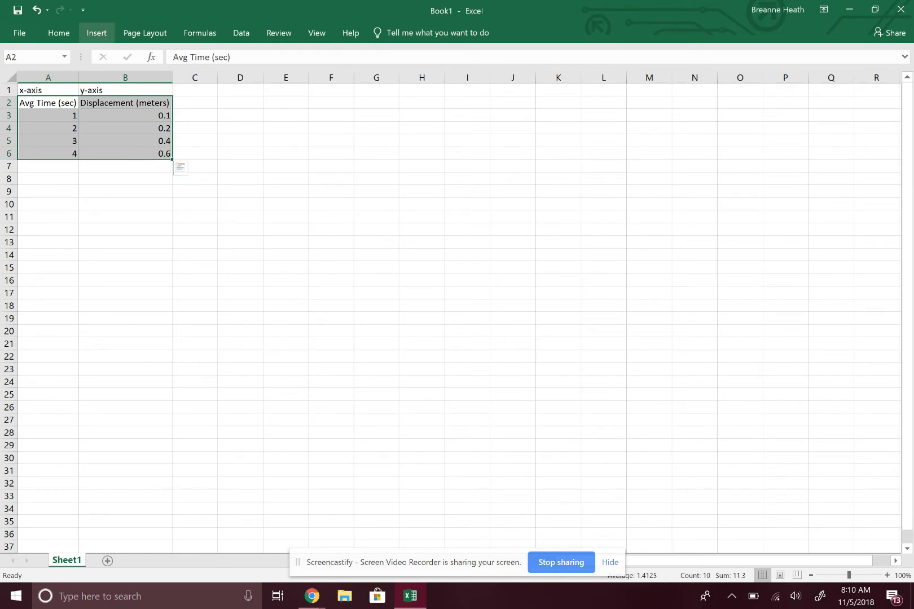
double_click(96, 32)
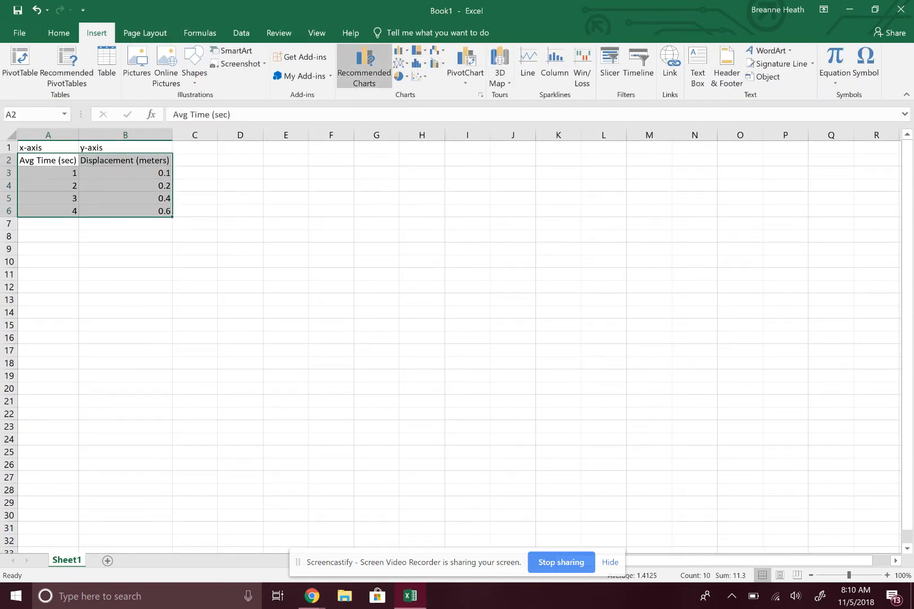
click(364, 67)
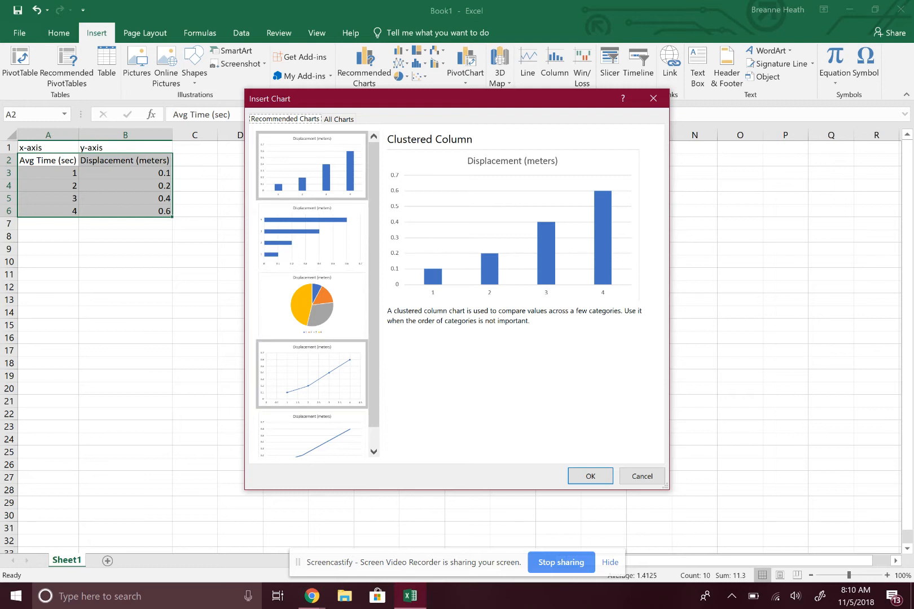
click(311, 374)
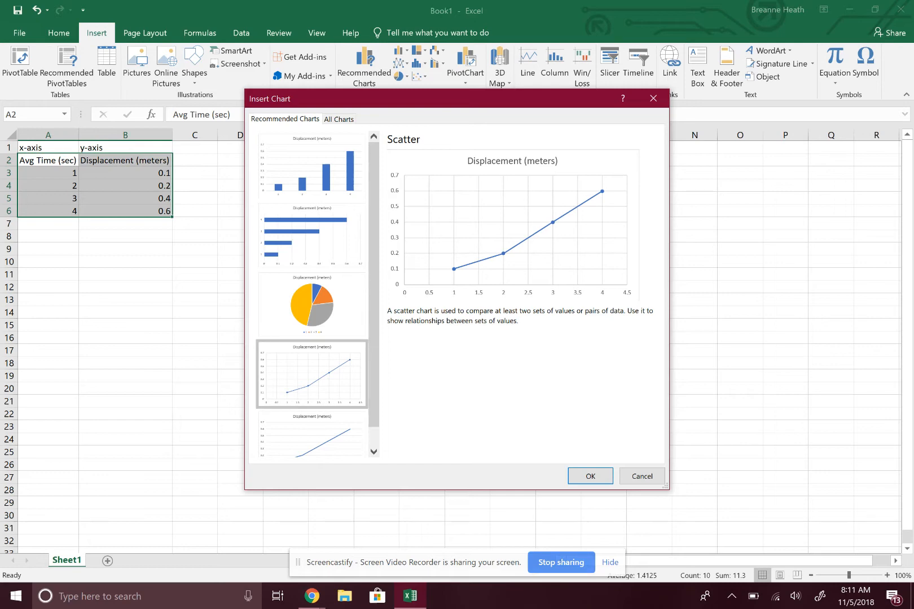
key(Return)
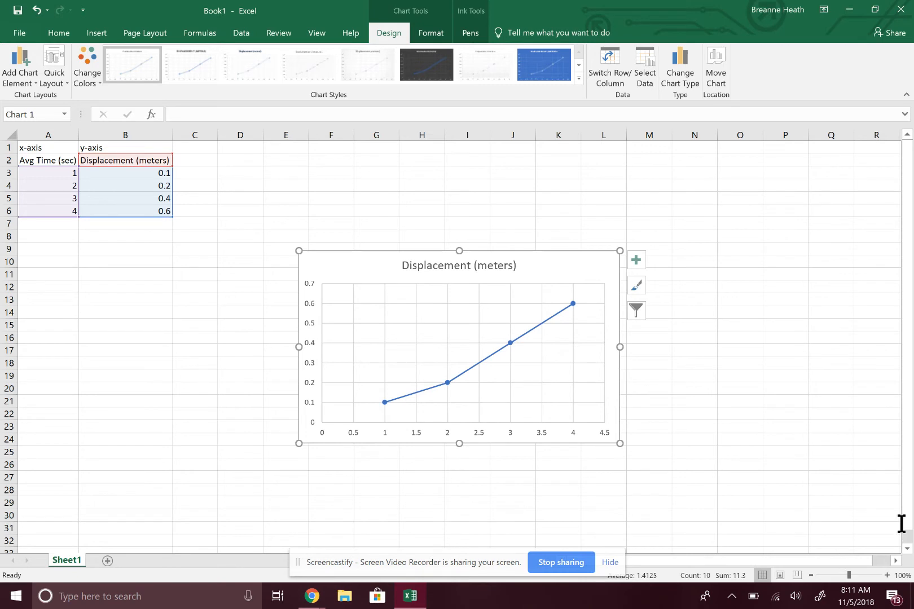
Step: Replace the chart title with "Good Title"
click(451, 264)
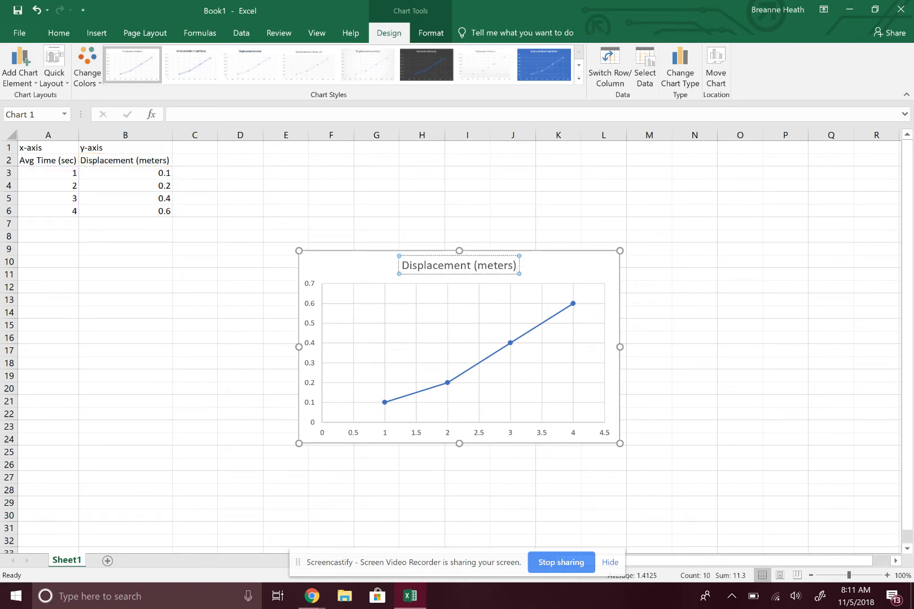
key(BackSpace)
key(BackSpace)
key(BackSpace)
key(BackSpace)
key(BackSpace)
key(BackSpace)
key(BackSpace)
key(BackSpace)
key(BackSpace)
key(BackSpace)
key(BackSpace)
key(BackSpace)
key(BackSpace)
key(BackSpace)
key(BackSpace)
key(BackSpace)
key(BackSpace)
key(BackSpace)
key(BackSpace)
key(BackSpace)
key(BackSpace)
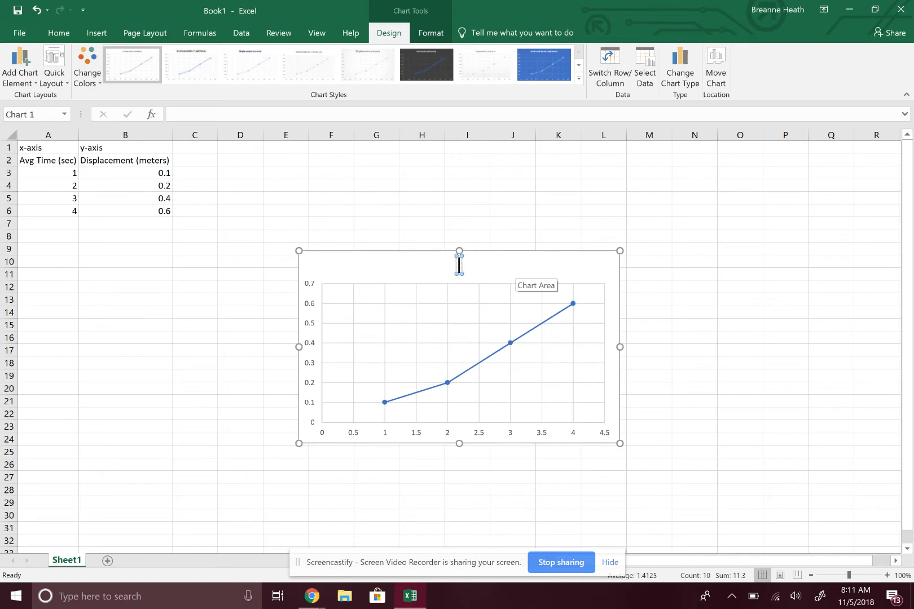
text(Good Title)
click(545, 267)
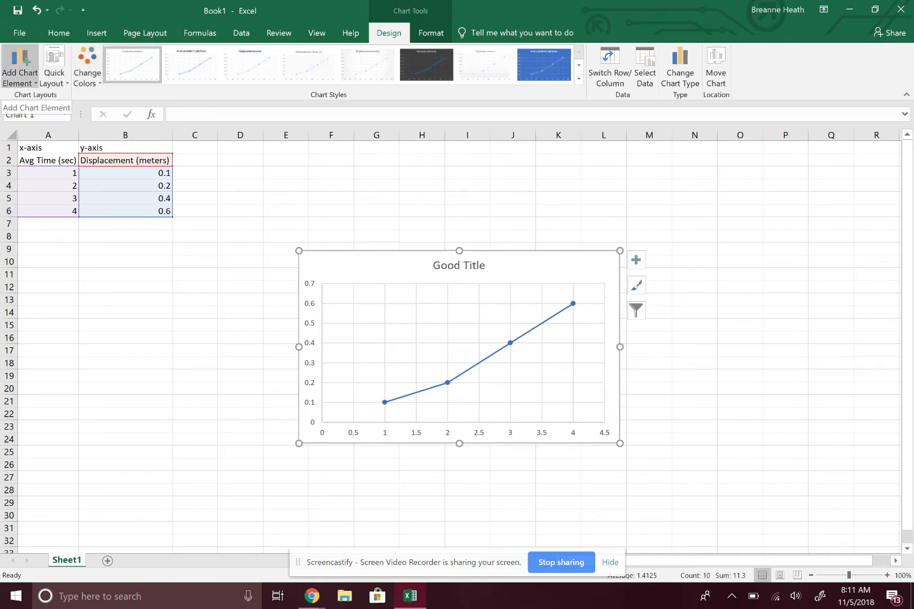
Step: Add primary horizontal and primary vertical axis titles to the chart
click(20, 65)
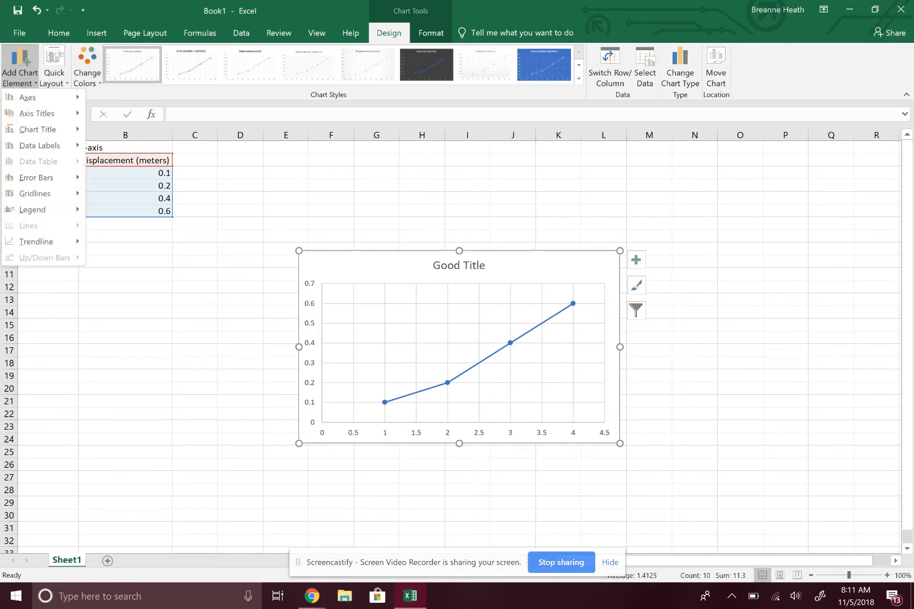
click(713, 538)
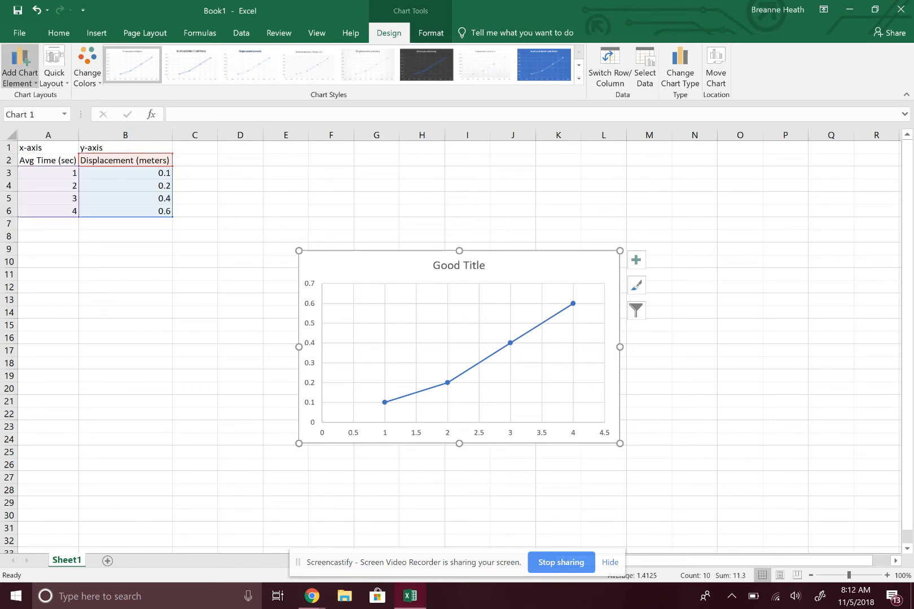
click(20, 67)
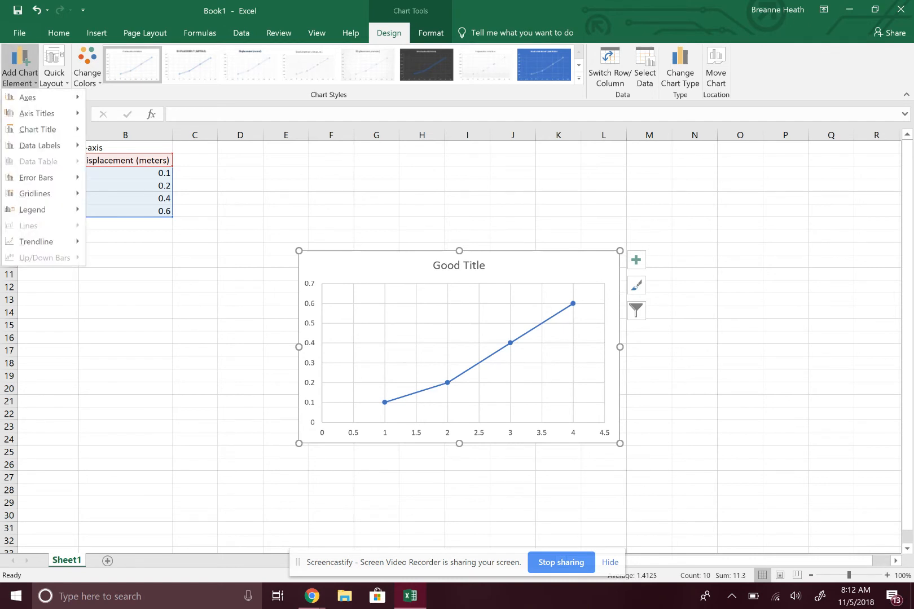
mouse_move(36, 113)
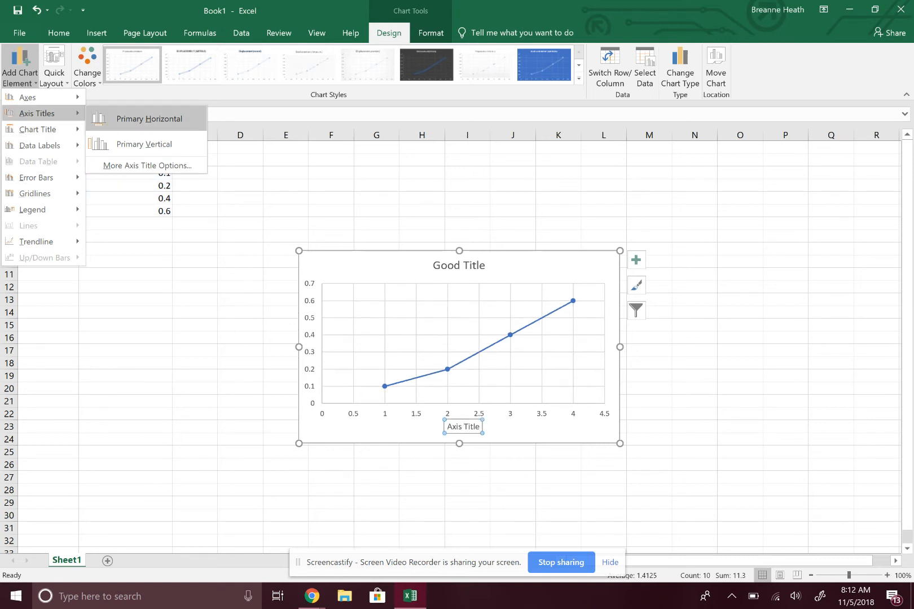
click(150, 119)
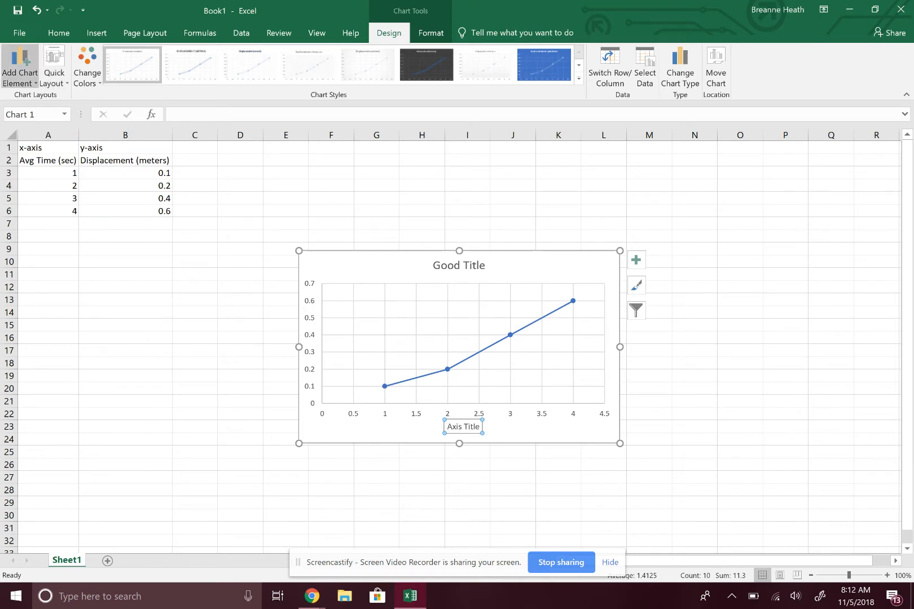
click(20, 68)
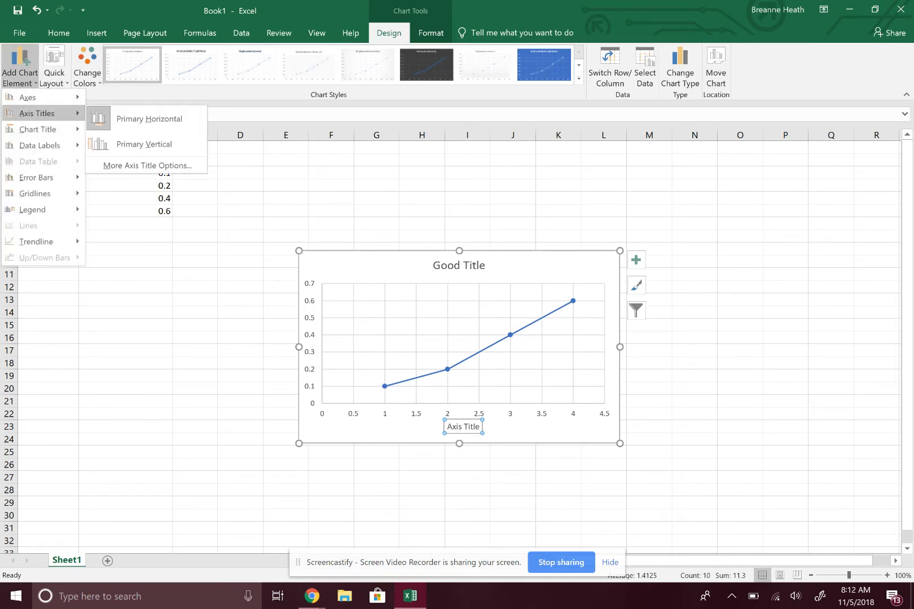
click(144, 144)
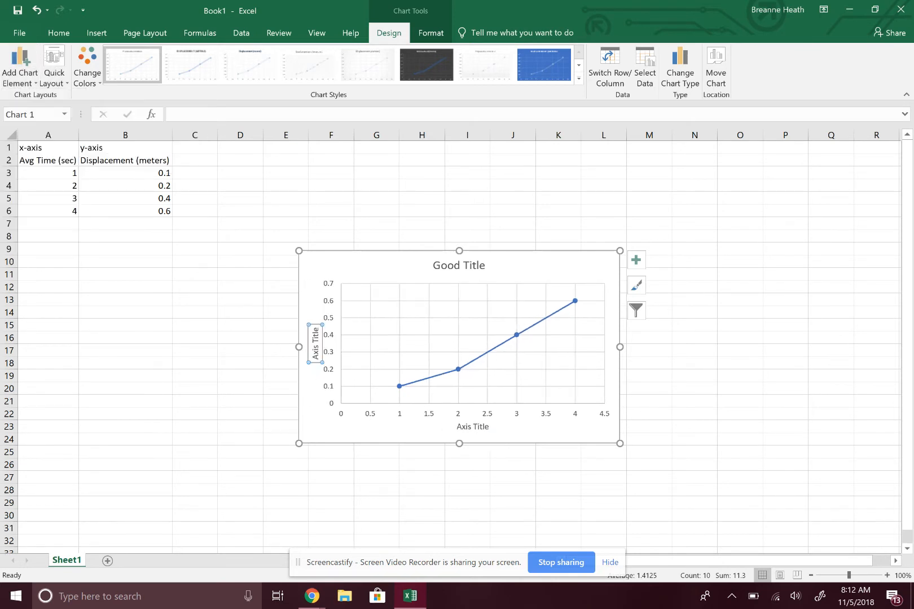
Step: Replace the horizontal axis title's placeholder text with "Avg Time (sec)"
click(473, 426)
click(489, 427)
key(BackSpace)
key(BackSpace)
key(BackSpace)
key(BackSpace)
key(BackSpace)
key(BackSpace)
key(BackSpace)
key(BackSpace)
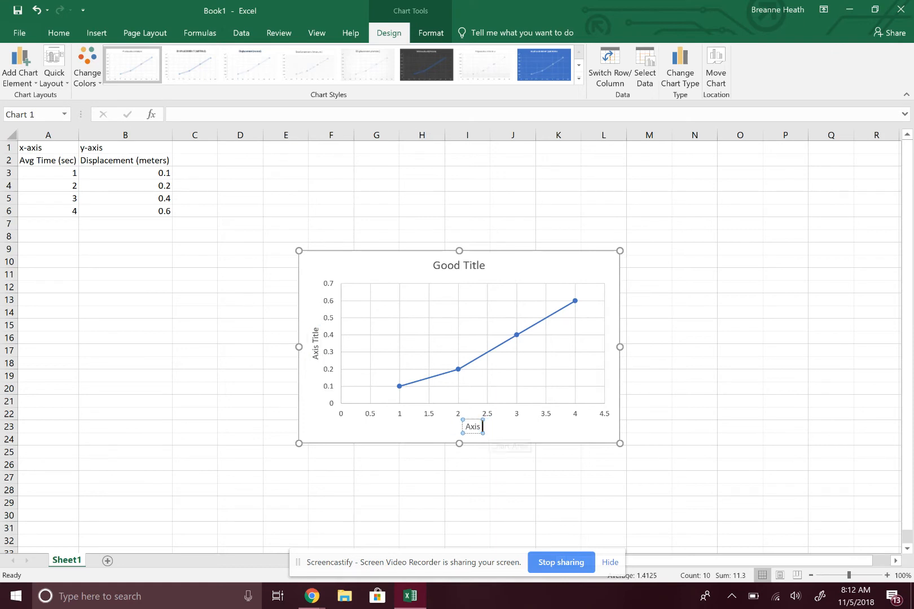
key(BackSpace)
key(BackSpace)
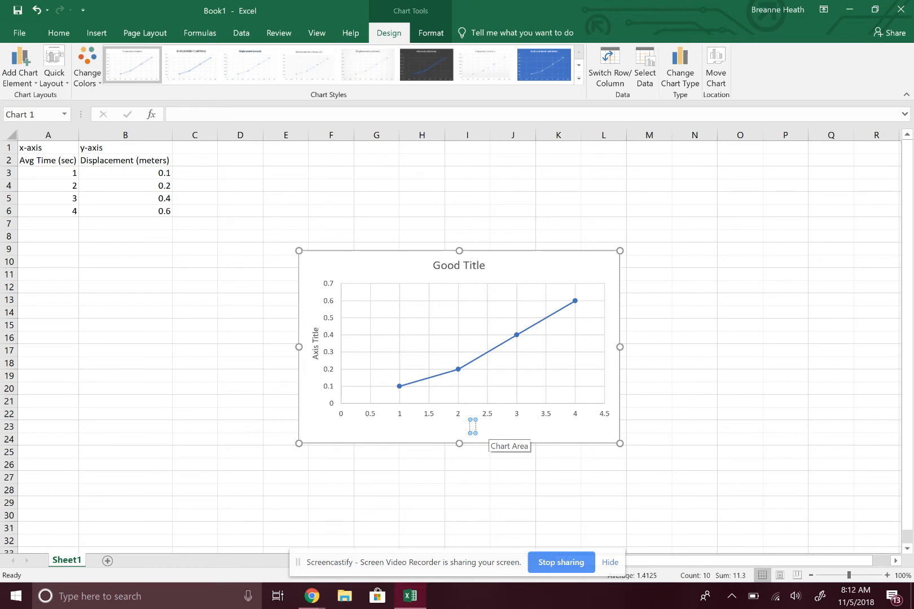
text(Avg Time (sec))
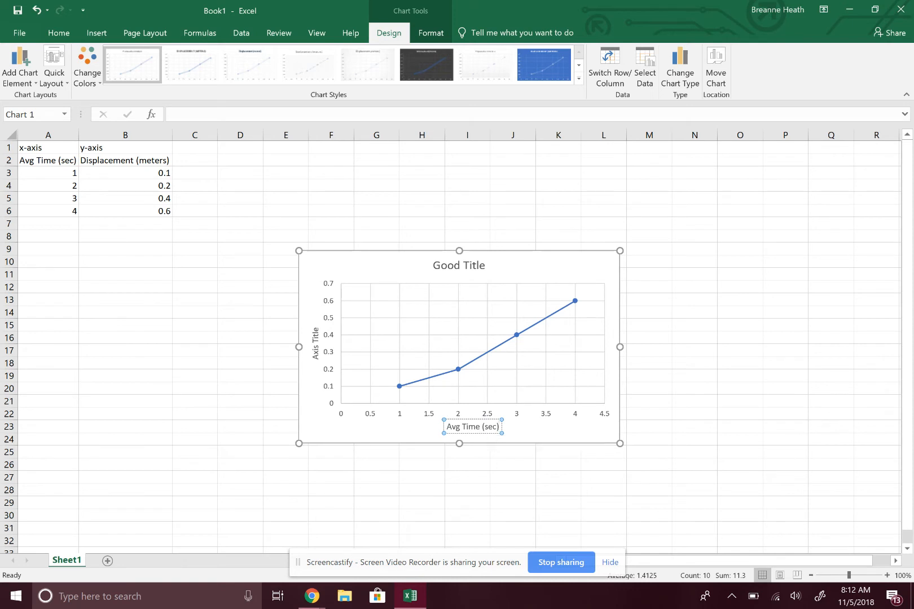
Step: Replace the vertical axis title's placeholder text with "Displacement (meters)"
click(315, 339)
key(Right)
key(Right)
key(Right)
key(Right)
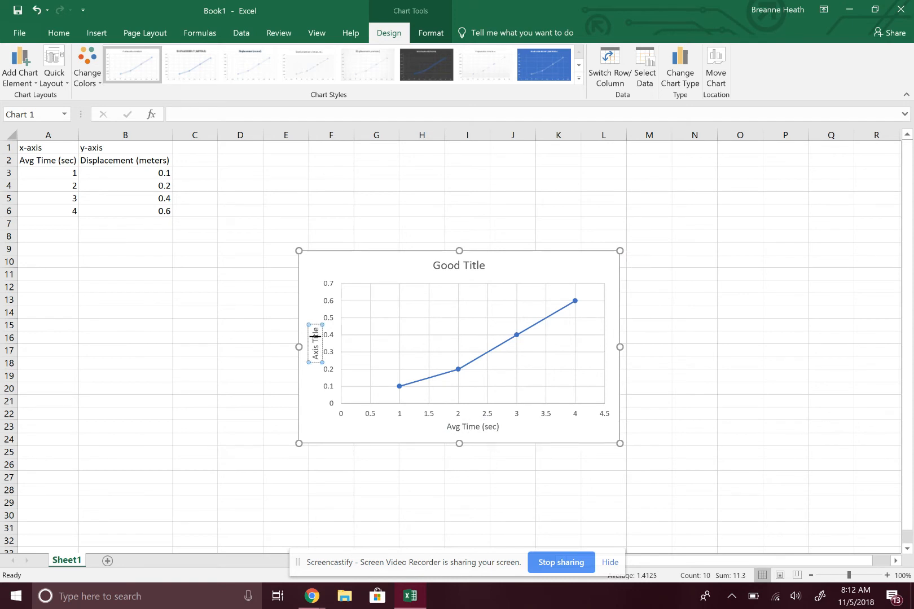
key(BackSpace)
key(BackSpace)
key(BackSpace)
key(BackSpace)
key(BackSpace)
key(BackSpace)
key(BackSpace)
key(BackSpace)
key(BackSpace)
key(BackSpace)
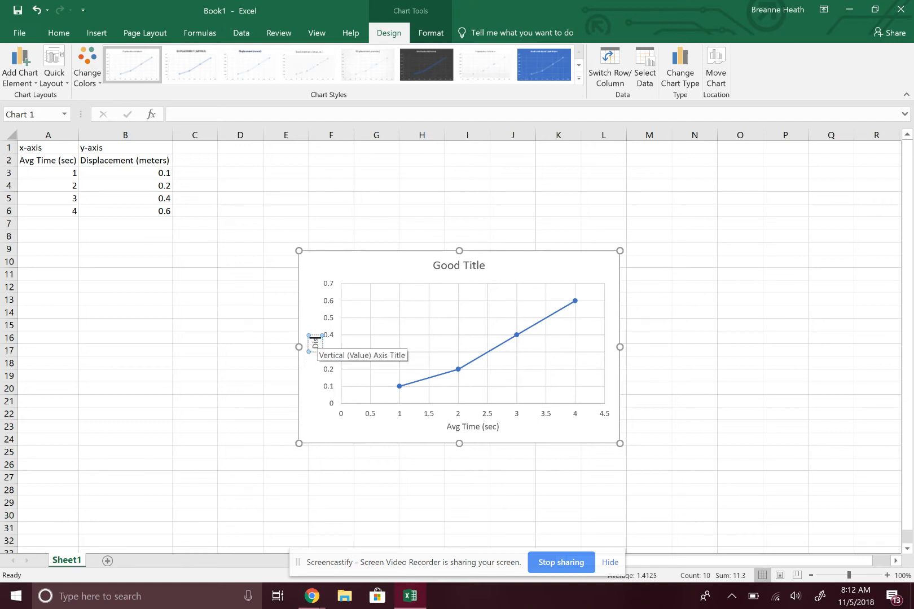
text(Displacement)
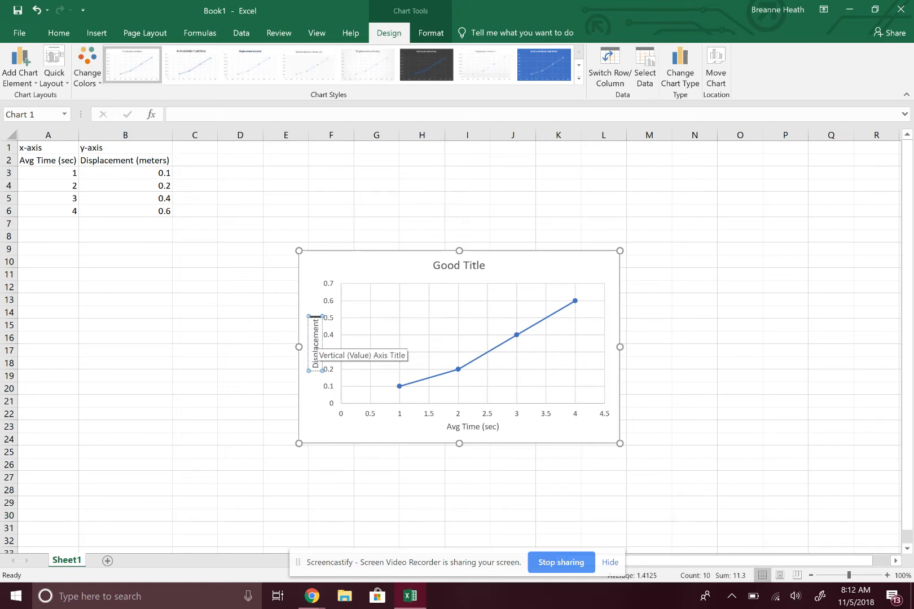
text( (mete)
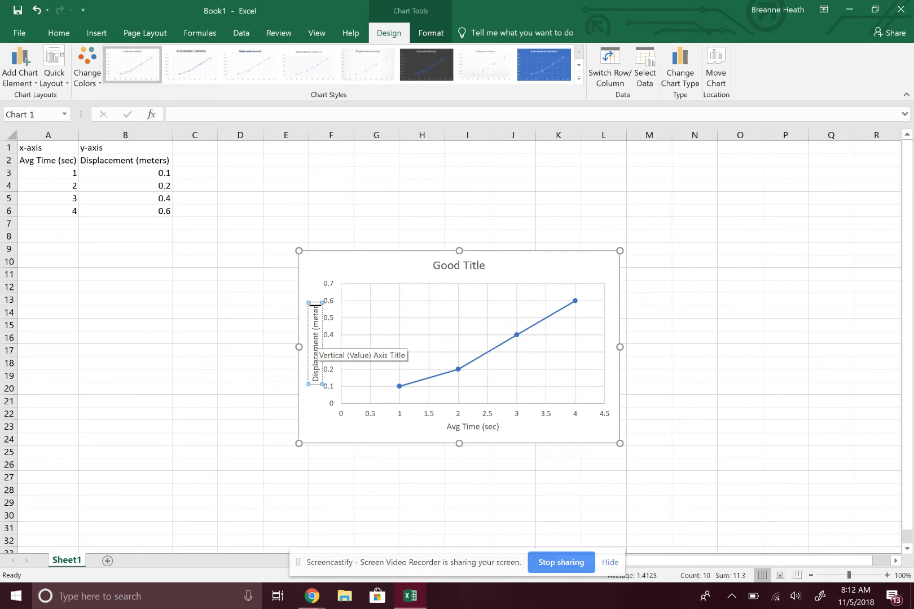
text(r))
text(s)
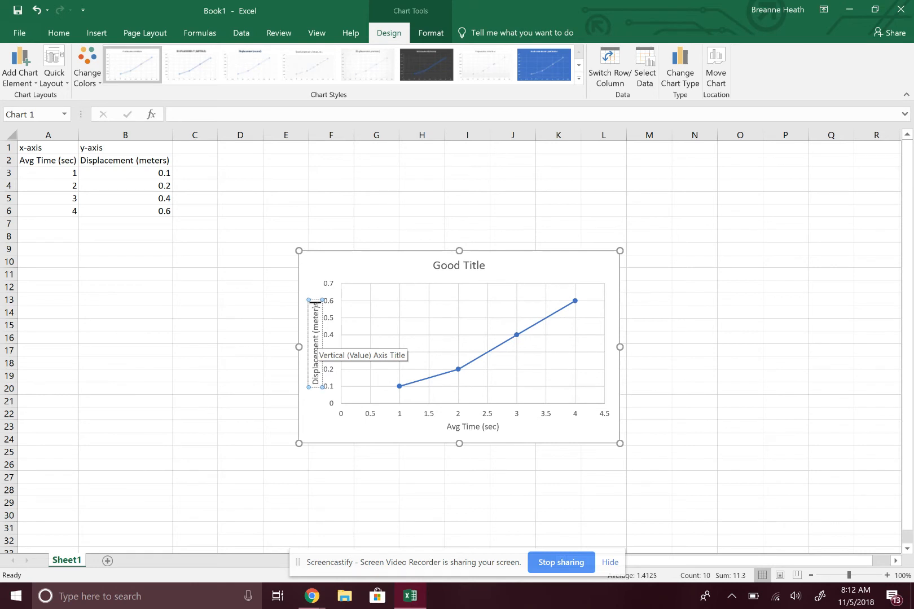
key(BackSpace)
key(BackSpace)
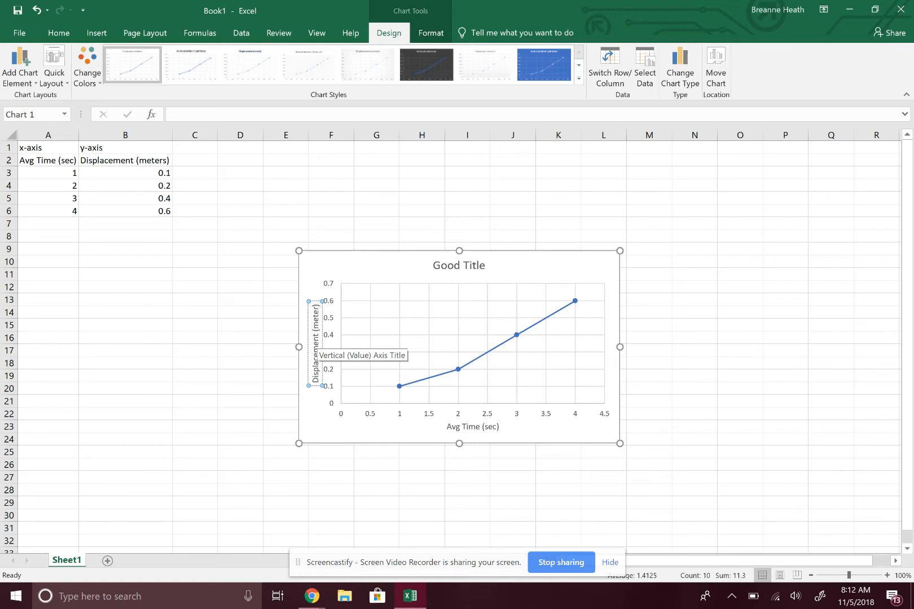
click(314, 305)
text(s)
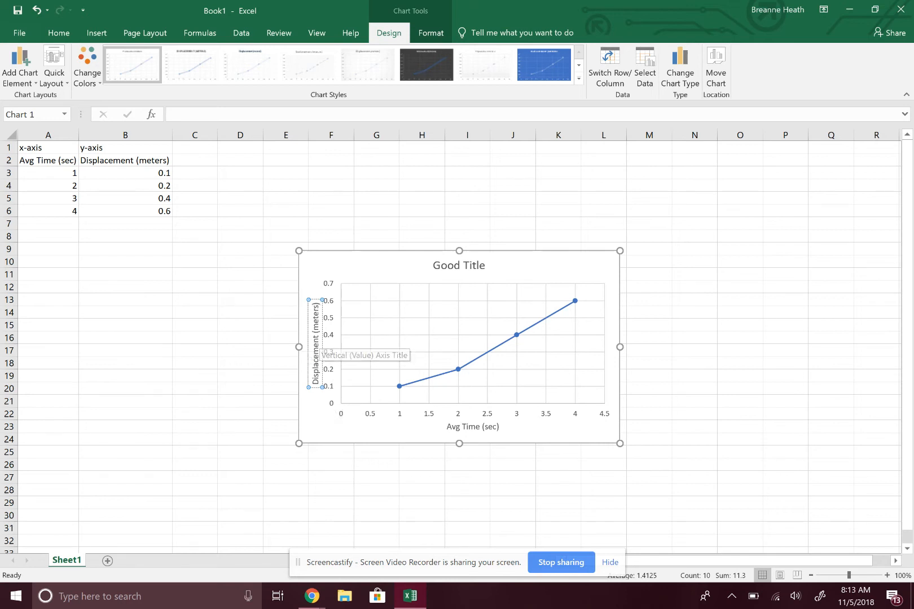
click(326, 424)
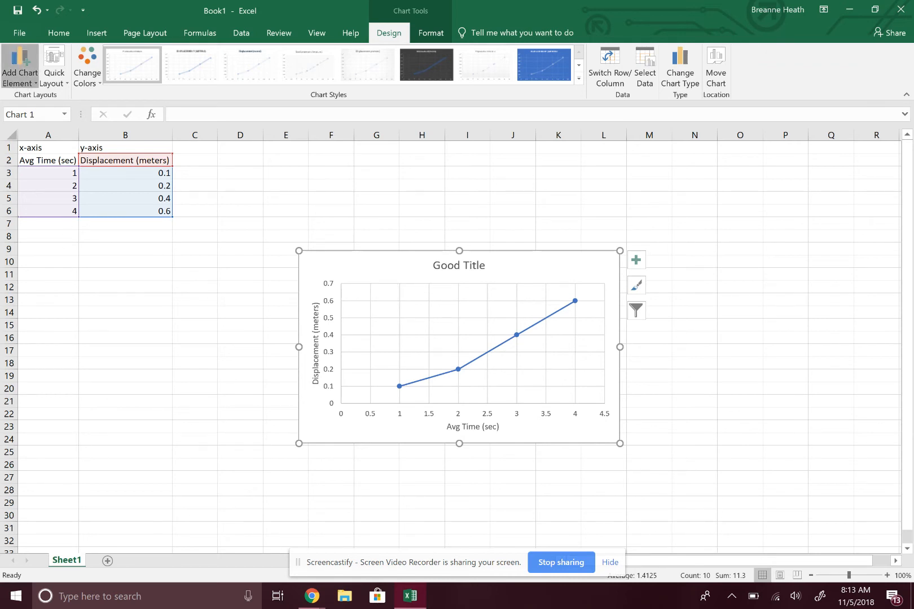
Step: Add a linear trendline to the displacement series and display its equation on the chart
click(20, 65)
mouse_move(36, 241)
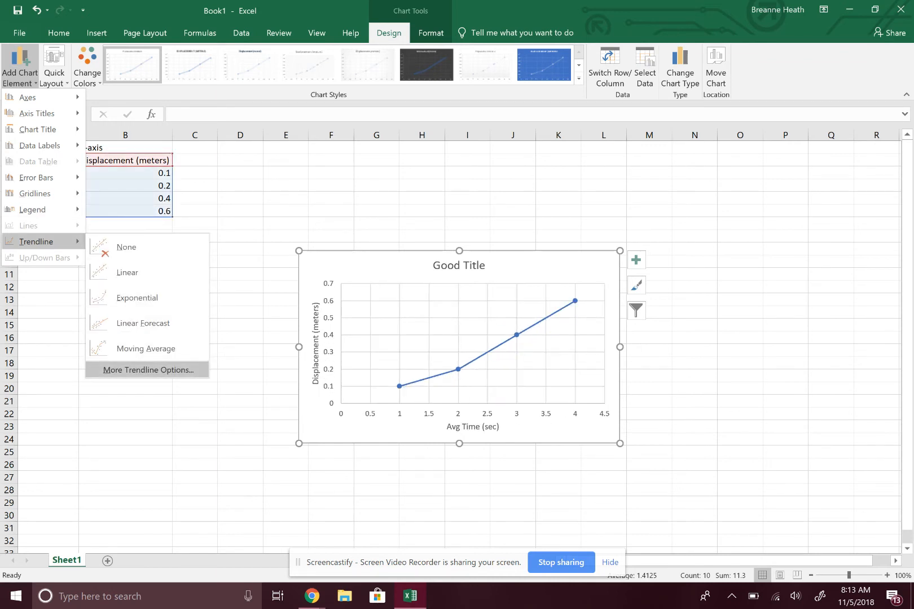
click(148, 370)
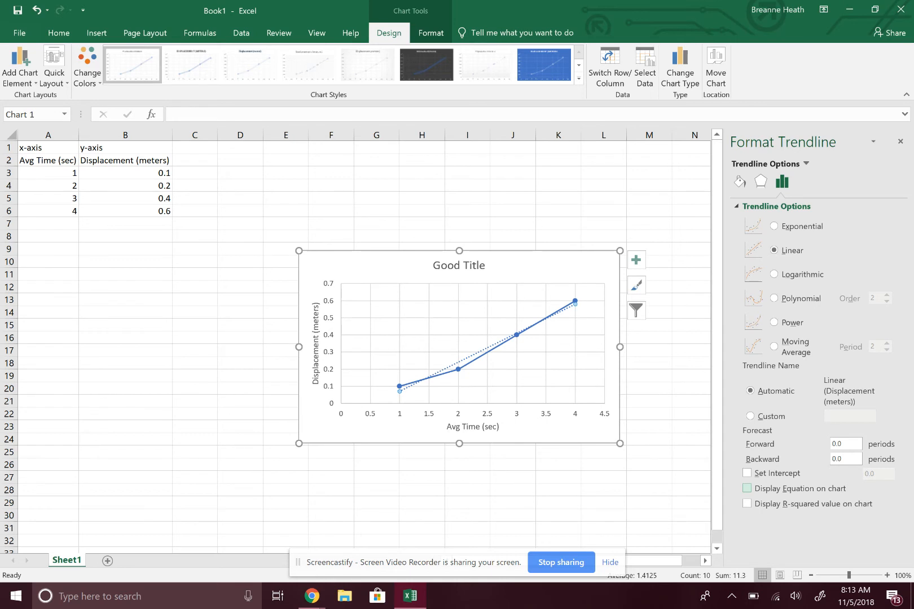
click(746, 489)
Step: Enlarge the trendline equation's text on the chart to font size 16
click(544, 305)
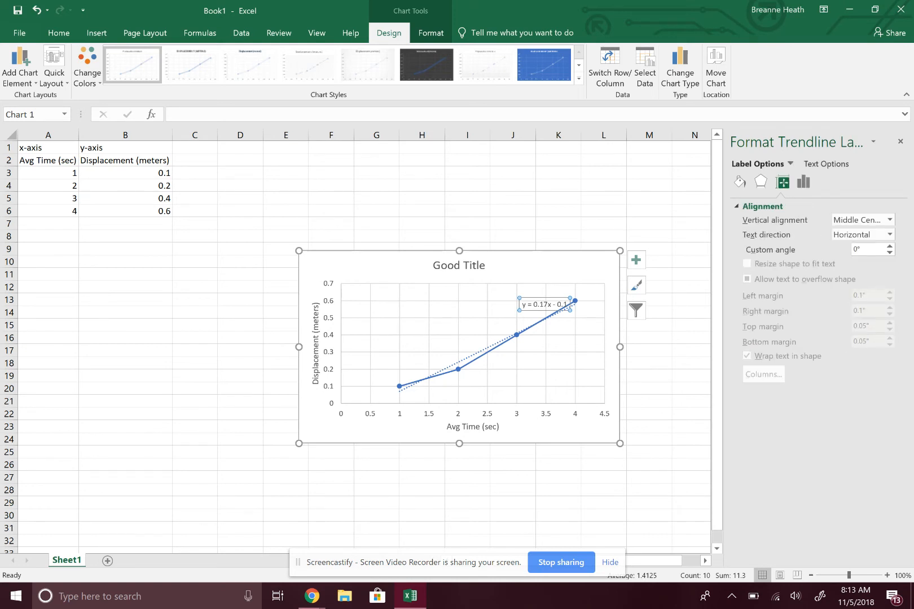
drag(521, 305, 569, 305)
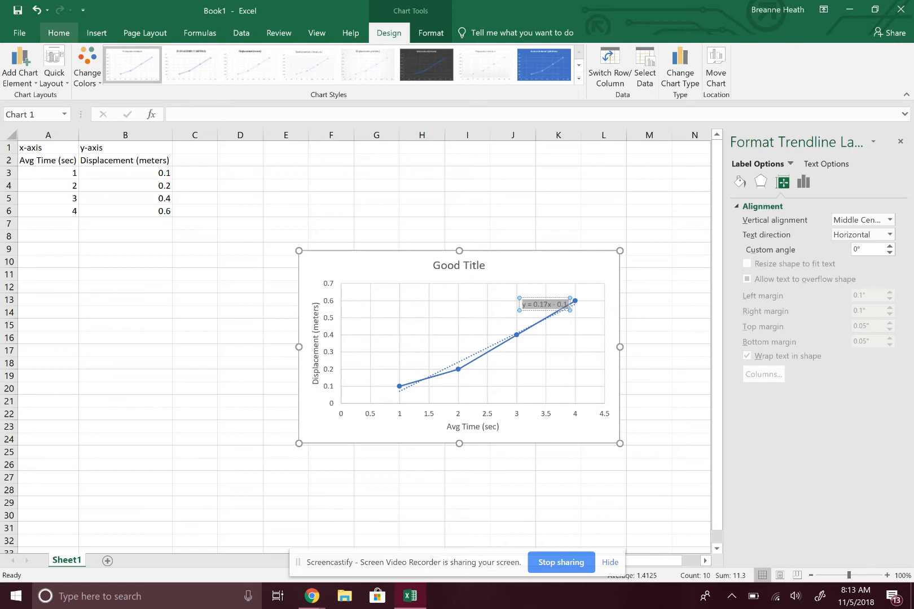
click(59, 32)
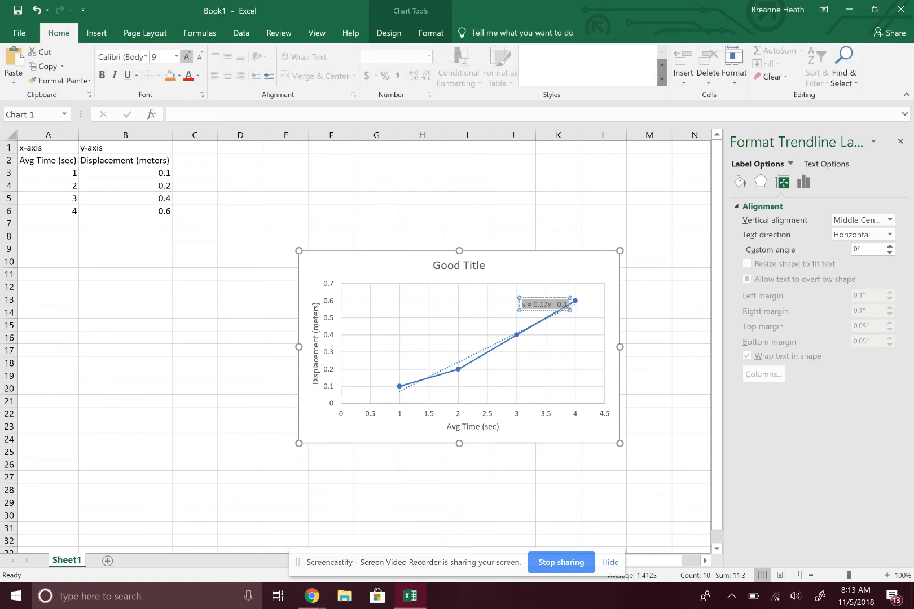
click(186, 57)
click(187, 57)
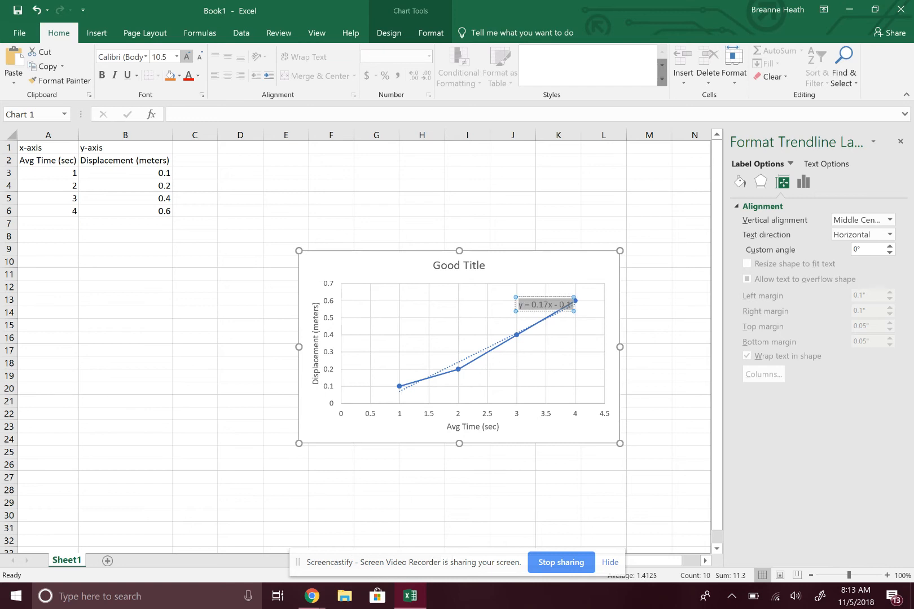
click(186, 57)
click(186, 56)
click(186, 56)
click(186, 56)
click(186, 56)
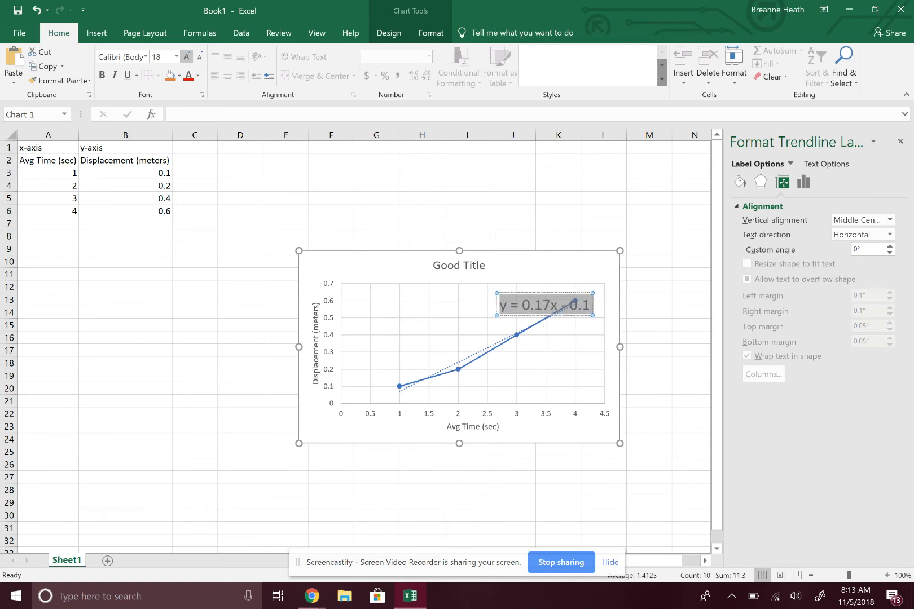
click(199, 56)
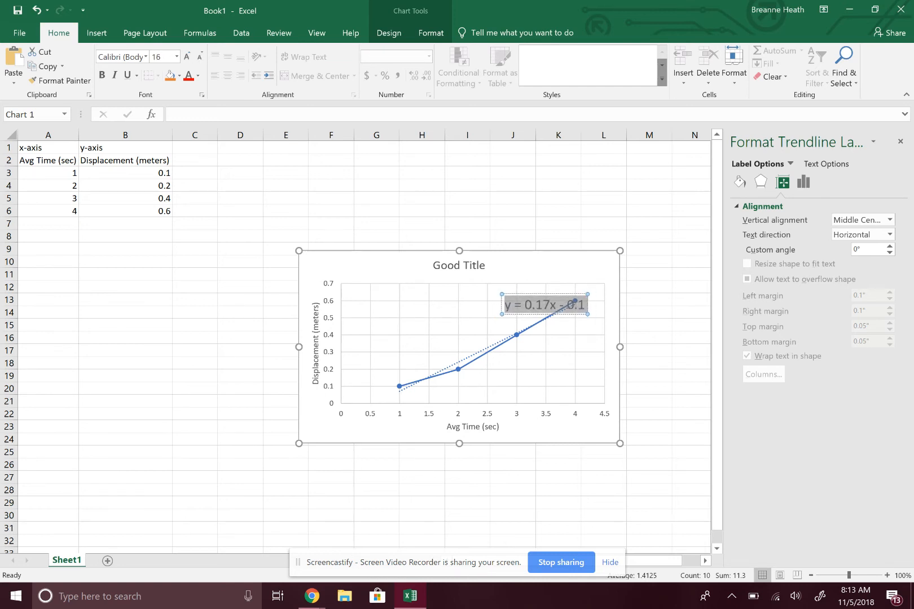
click(472, 326)
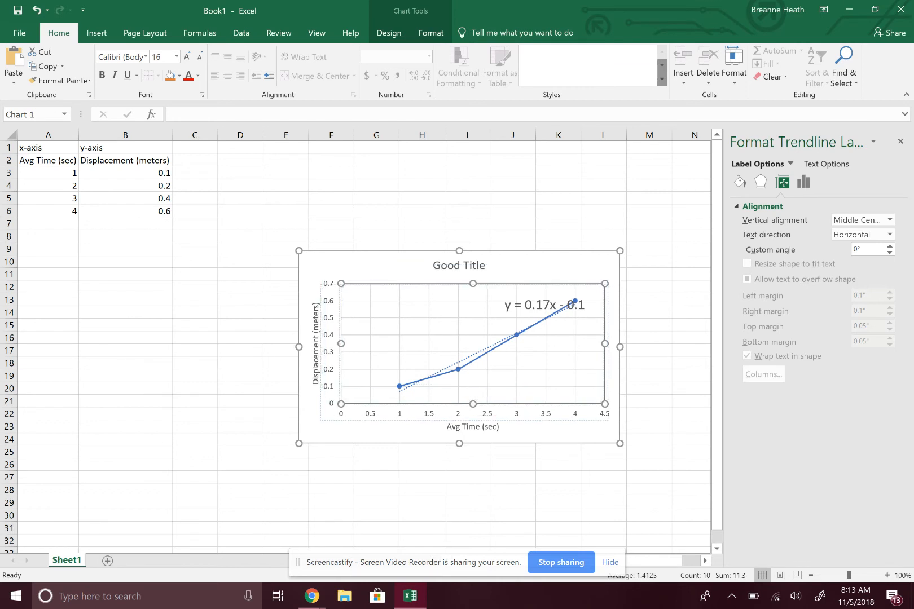
Step: Move the trendline equation label off the plotted line to the empty space right of the chart title
click(503, 305)
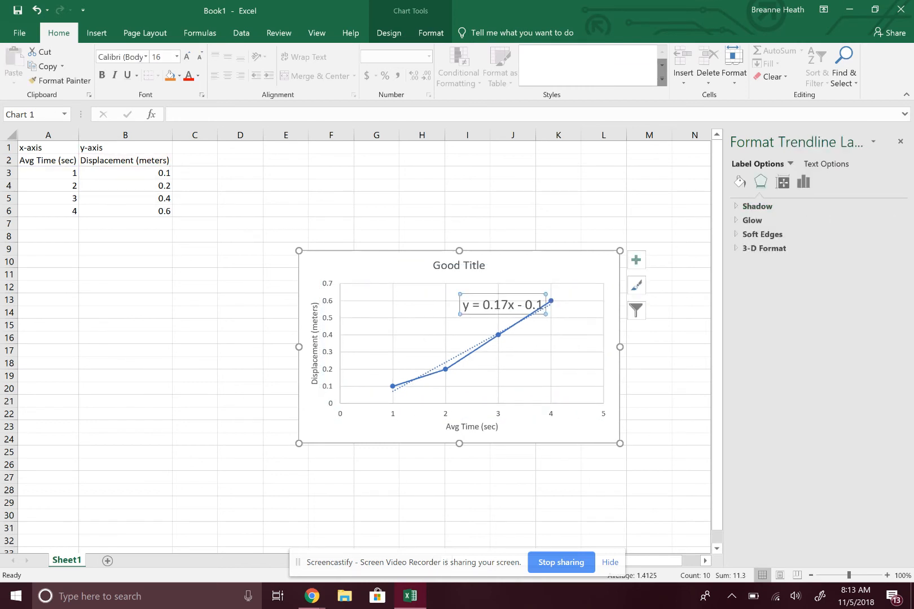
drag(503, 305, 539, 270)
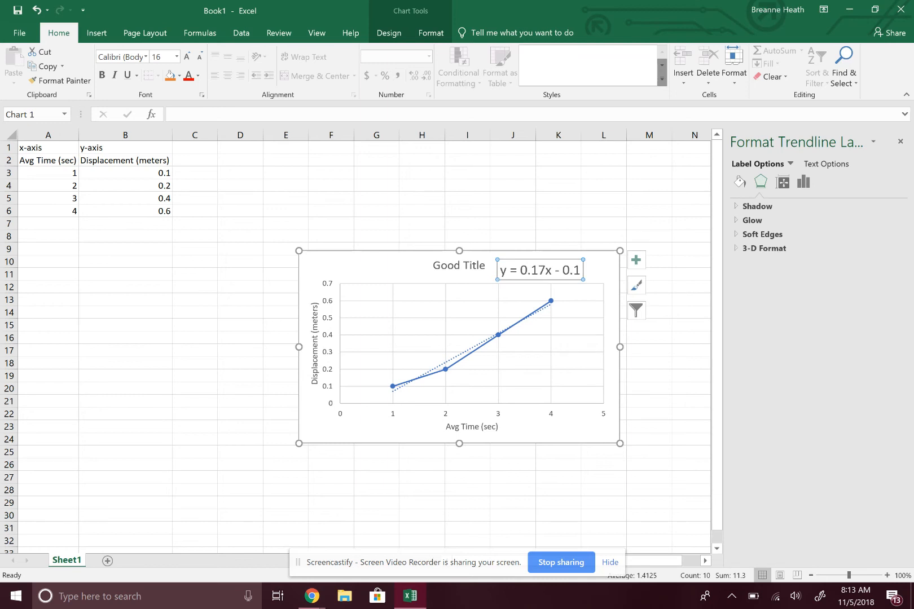
click(379, 221)
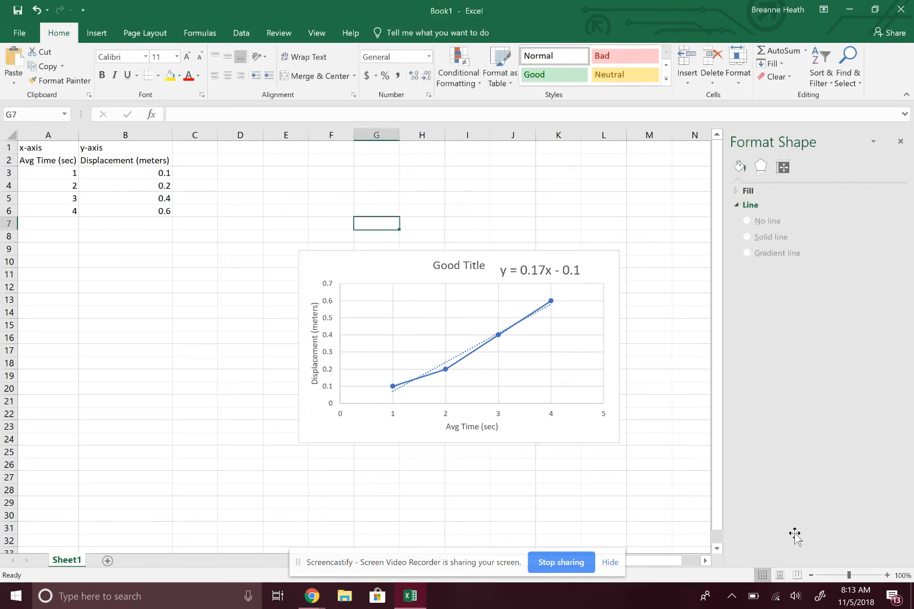
Step: Capture the worksheet with its chart in the Windows Ink Workspace's Screen sketch for annotation
click(397, 267)
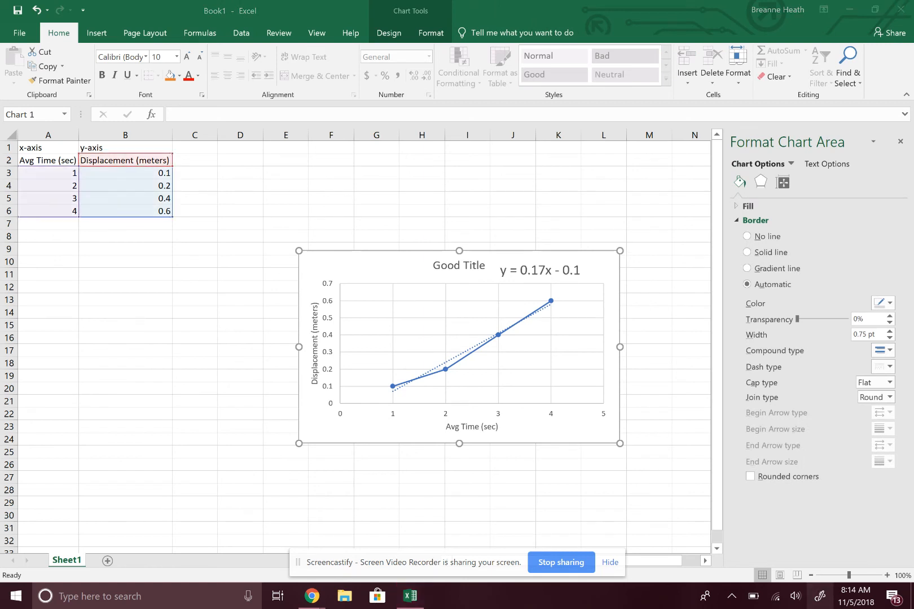
click(820, 596)
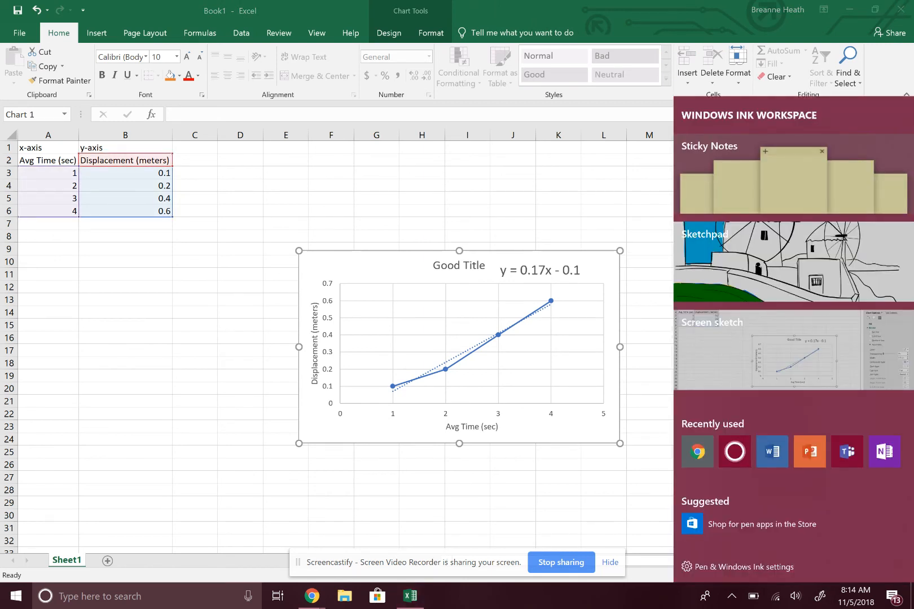
click(759, 355)
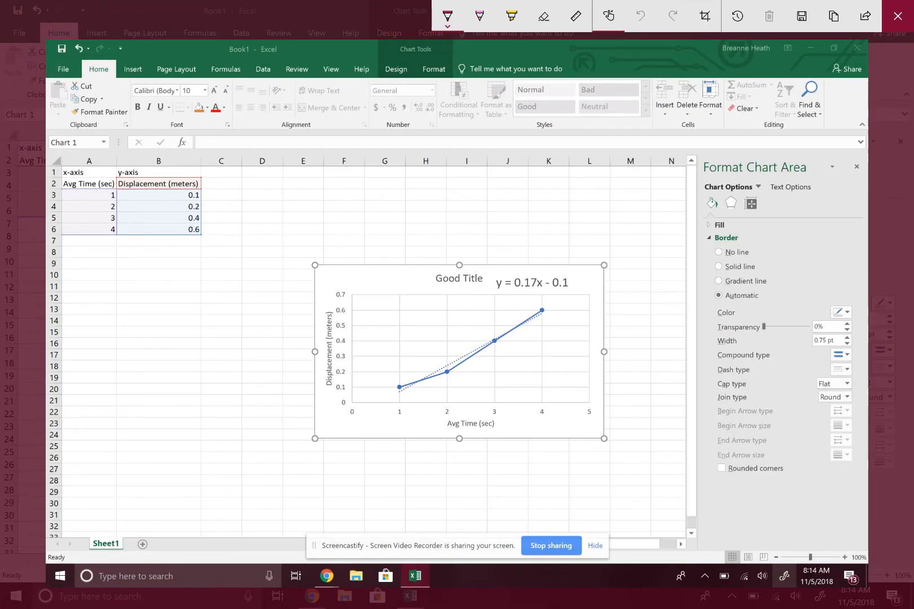
Step: Circle the equation's y with an arrow to the vertical axis title, and handwrite "Δx =" left of the chart
mouse_move(498, 270)
mouse_down()
mouse_move(489, 279)
mouse_move(503, 272)
mouse_move(410, 225)
mouse_move(326, 338)
mouse_up()
drag(317, 314, 325, 337)
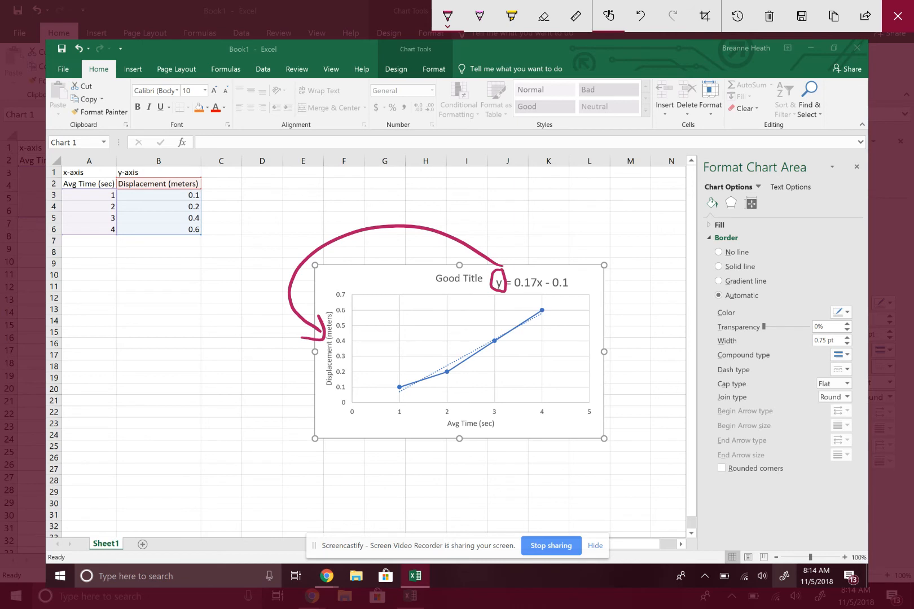
mouse_move(171, 411)
mouse_down()
mouse_move(173, 421)
mouse_move(209, 432)
mouse_move(186, 438)
mouse_up()
drag(215, 412, 239, 418)
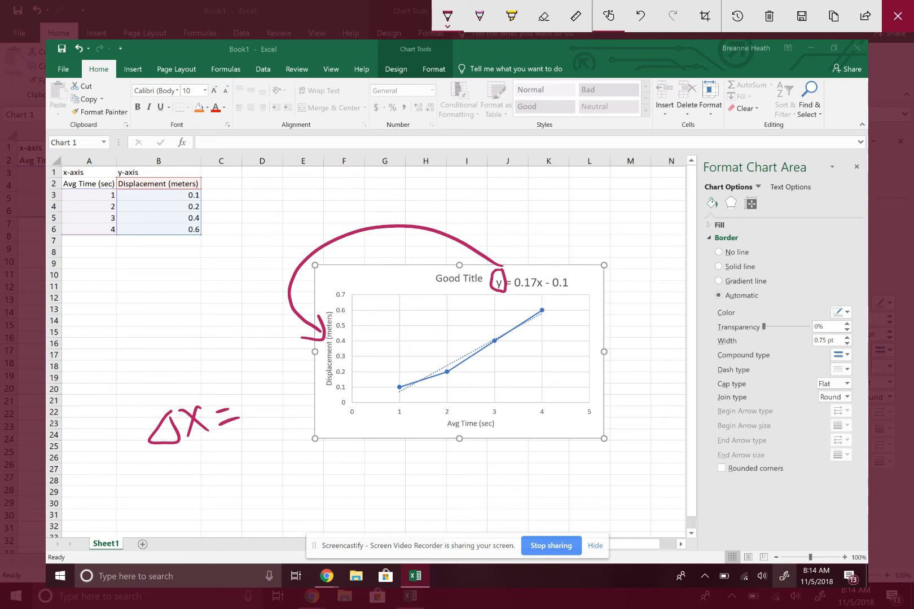
Step: With the pink pencil, circle the 0.17 coefficient and label it with an arrow as "slope = velocity"
click(479, 16)
mouse_move(528, 290)
mouse_down()
mouse_move(528, 259)
mouse_move(540, 255)
mouse_up()
mouse_move(511, 208)
mouse_down()
mouse_move(512, 226)
mouse_move(502, 229)
mouse_up()
drag(516, 217, 576, 201)
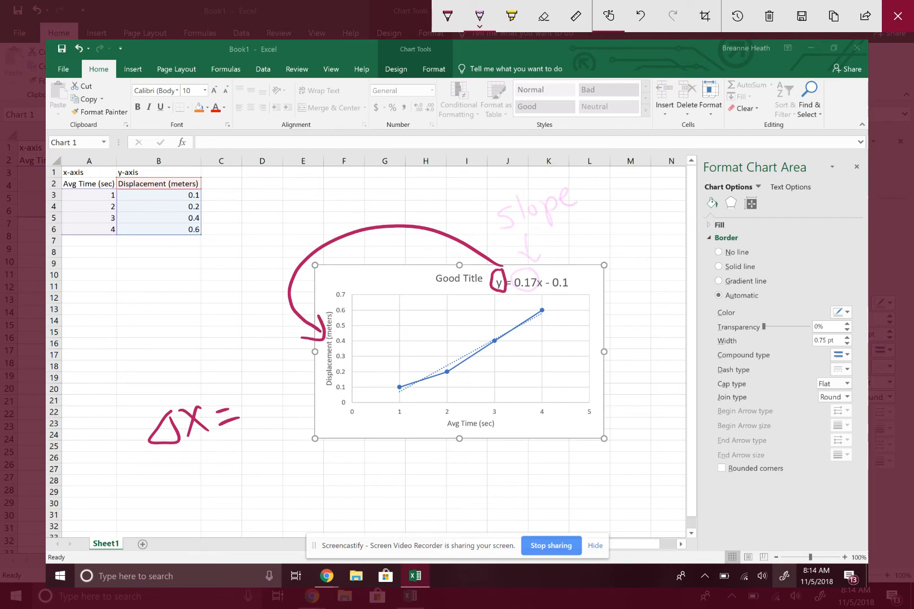
mouse_move(577, 193)
mouse_down()
mouse_move(591, 189)
mouse_move(591, 217)
mouse_move(615, 195)
mouse_move(628, 202)
mouse_move(661, 172)
mouse_move(675, 174)
mouse_up()
drag(673, 183, 675, 208)
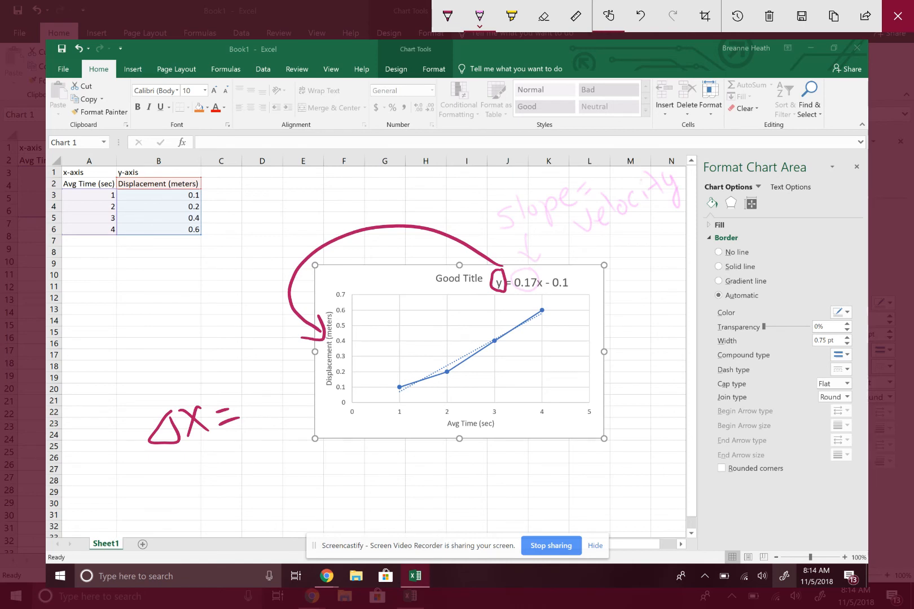
Step: Circle the equation's x in red ink and draw an arrow from it to the "Avg Time (sec)" axis title
click(447, 16)
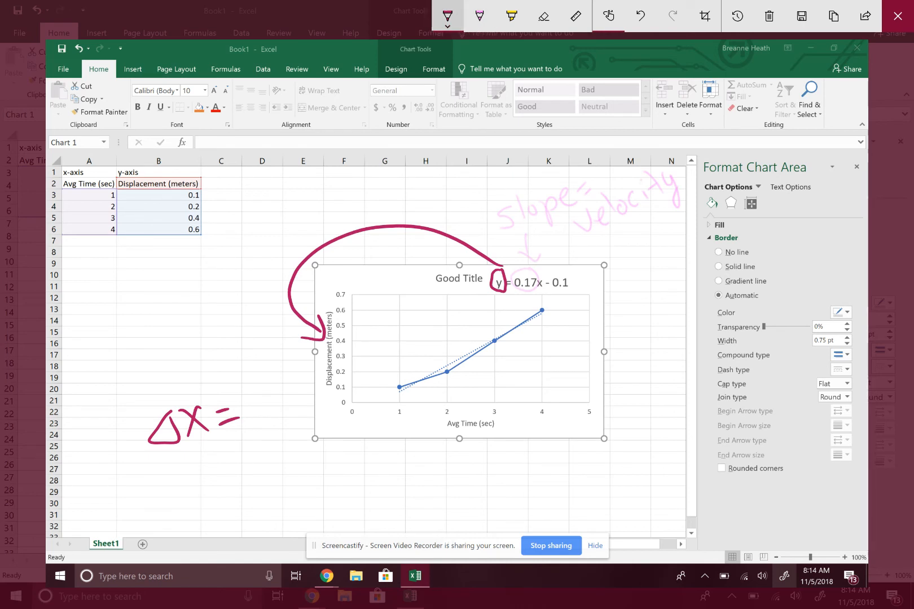
click(447, 16)
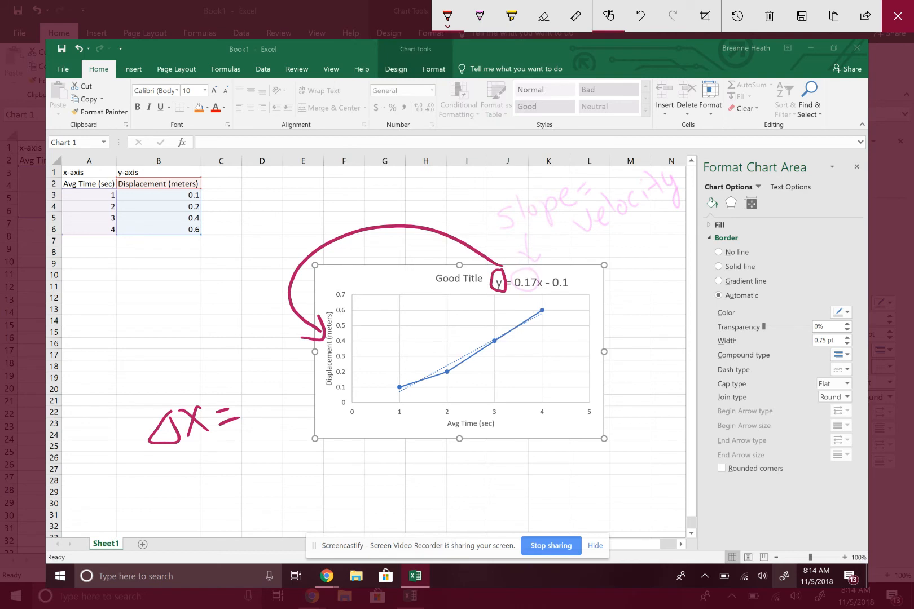
mouse_move(546, 271)
mouse_down()
mouse_move(536, 288)
mouse_move(544, 270)
mouse_move(565, 349)
mouse_move(492, 424)
mouse_move(505, 409)
mouse_up()
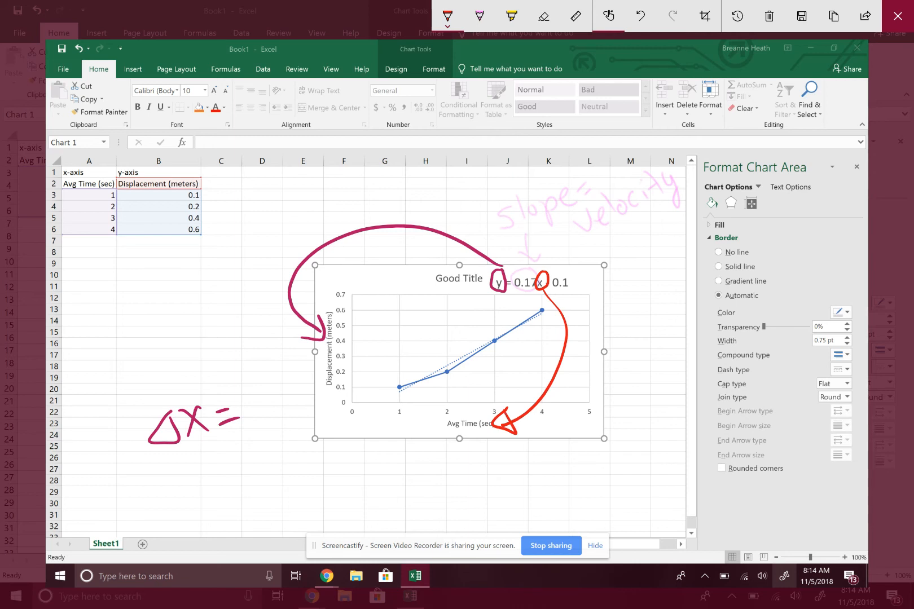
Step: Complete the handwritten "Δx =" formula with a pink pencil "v" and a red pen "t"
click(479, 16)
drag(228, 385, 252, 369)
click(447, 15)
mouse_move(266, 365)
mouse_down()
mouse_move(297, 377)
mouse_move(282, 369)
mouse_up()
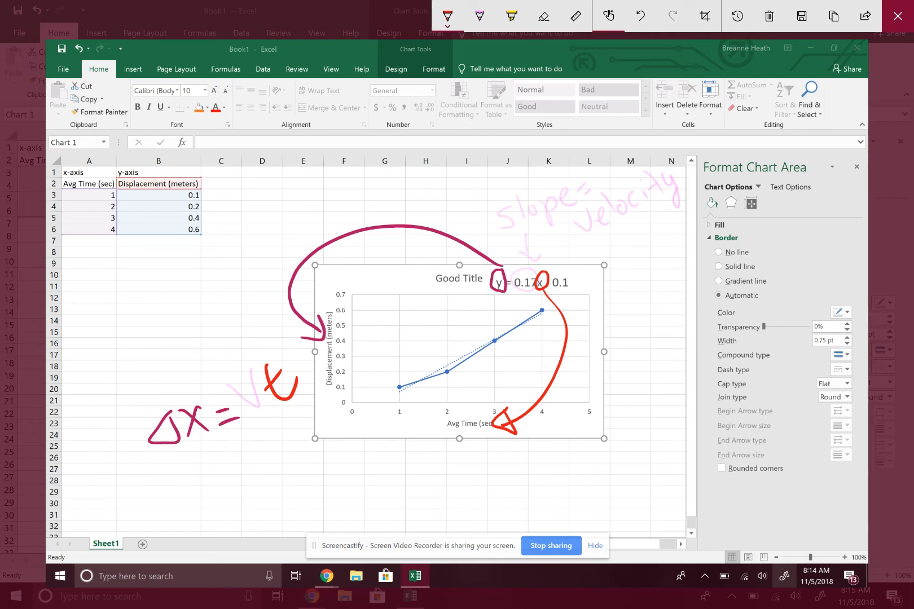
Step: Circle the equation's 0.1 constant in green ink and label it with an arrow as "Error"
click(447, 16)
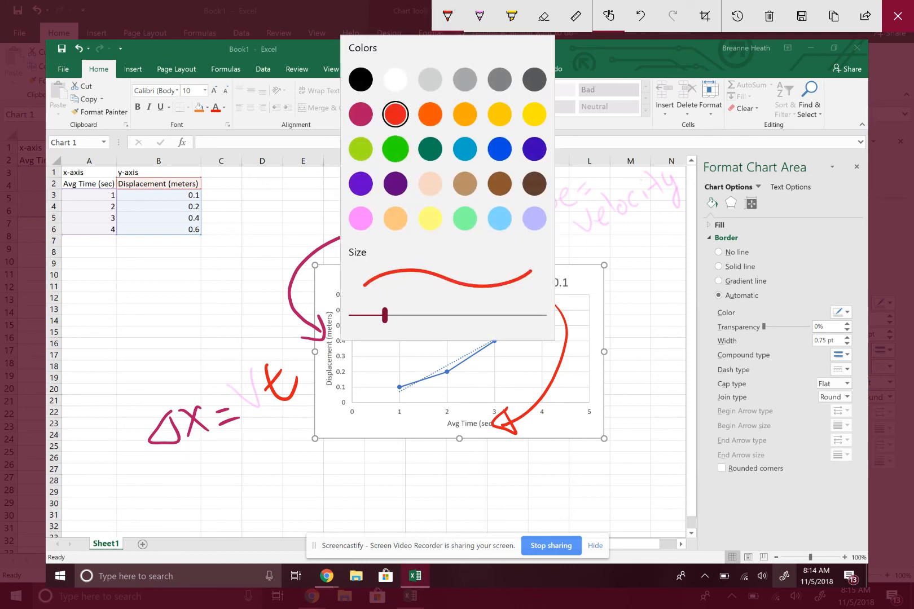
click(395, 148)
mouse_move(575, 268)
mouse_down()
mouse_move(552, 271)
mouse_move(571, 291)
mouse_move(573, 269)
mouse_move(616, 296)
mouse_move(585, 289)
mouse_move(600, 295)
mouse_move(615, 339)
mouse_move(614, 324)
mouse_up()
mouse_move(599, 314)
mouse_down()
mouse_move(634, 316)
mouse_move(660, 298)
mouse_up()
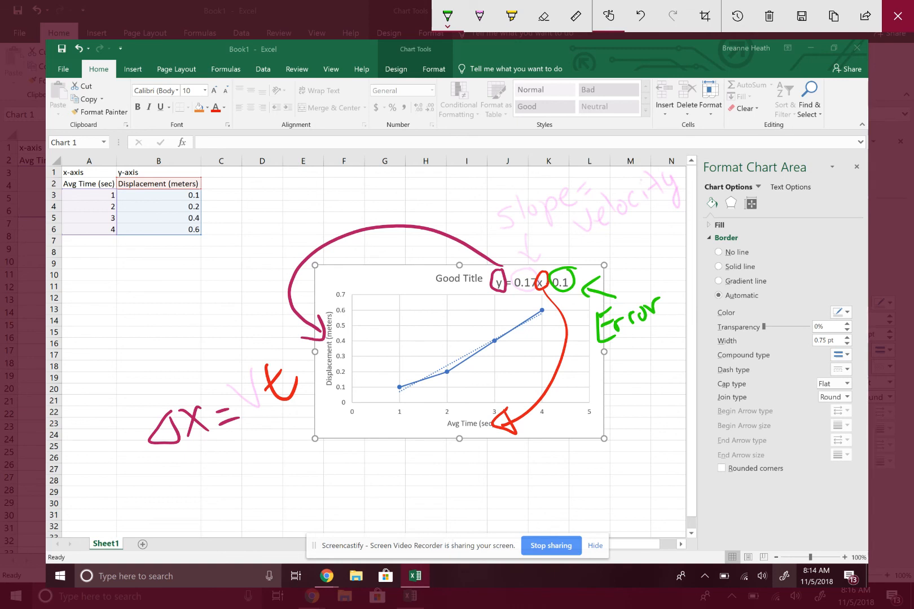
Step: Handwrite "y = mx + b" in black ink beside and over the data table
click(447, 17)
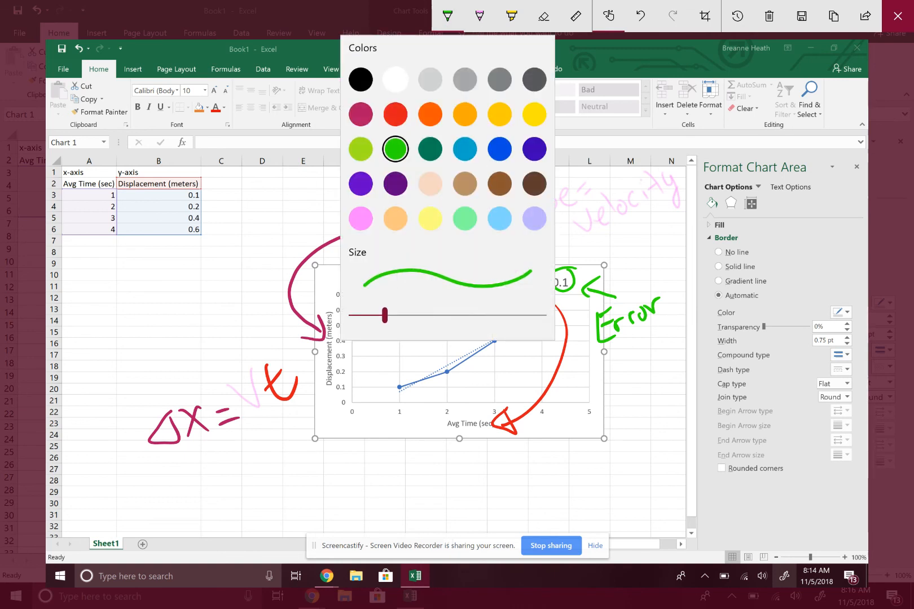
click(360, 80)
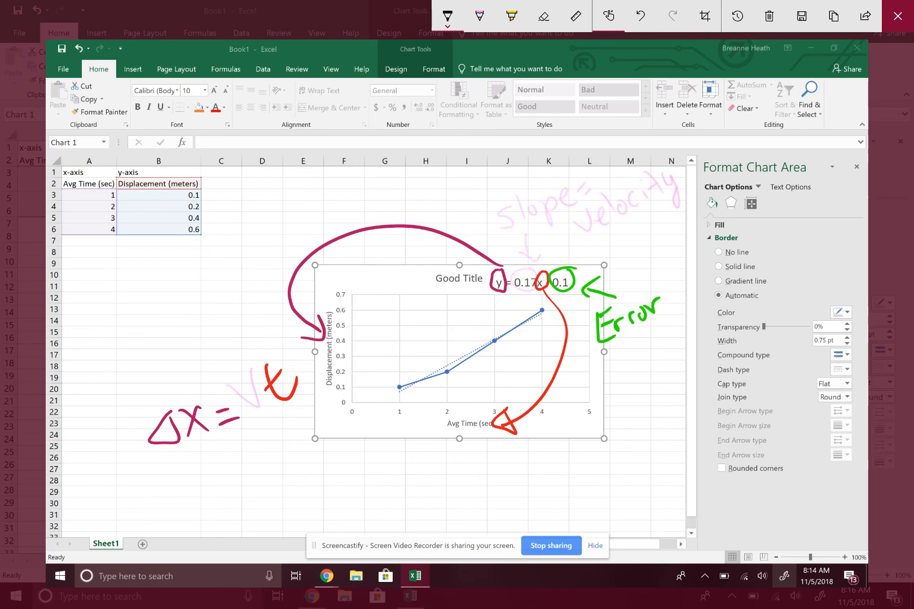
drag(71, 265, 91, 289)
mouse_move(95, 261)
mouse_down()
mouse_move(95, 319)
mouse_move(119, 257)
mouse_up()
mouse_move(108, 277)
mouse_down()
mouse_move(162, 244)
mouse_move(189, 247)
mouse_up()
mouse_move(176, 231)
mouse_down()
mouse_move(170, 254)
mouse_move(204, 206)
mouse_up()
drag(190, 212, 211, 230)
drag(208, 187, 222, 217)
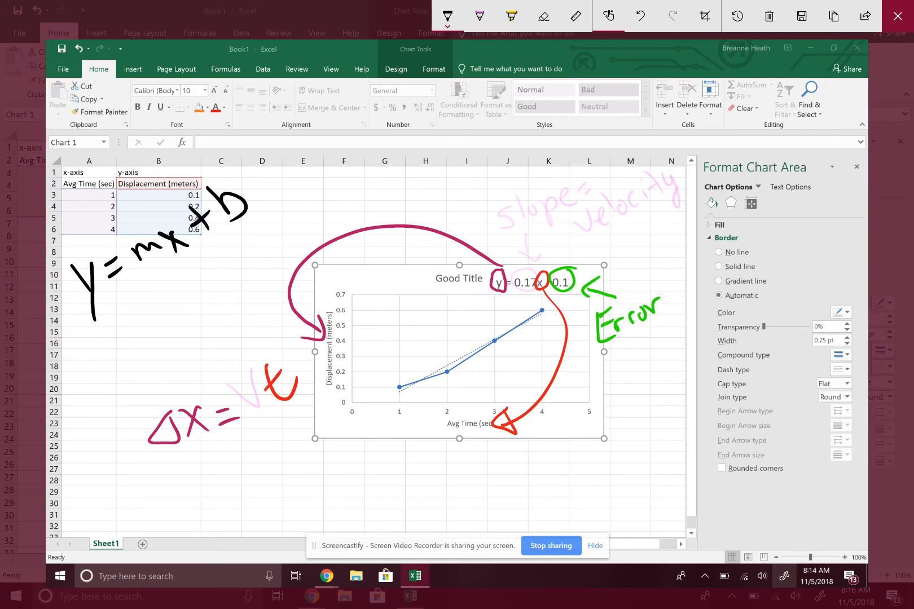
Step: Handwrite "Δv = at" in black ink beneath the "y = mx + b" formula
mouse_move(88, 352)
mouse_down()
mouse_move(102, 366)
mouse_move(90, 362)
mouse_move(137, 331)
mouse_up()
drag(134, 344, 147, 330)
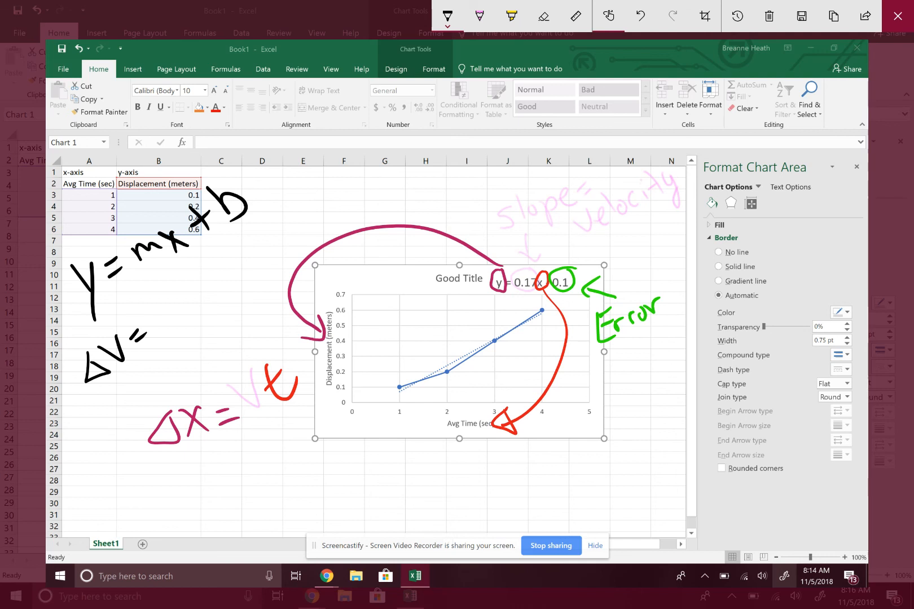
mouse_move(163, 311)
mouse_down()
mouse_move(162, 325)
mouse_move(206, 296)
mouse_move(204, 283)
mouse_up()
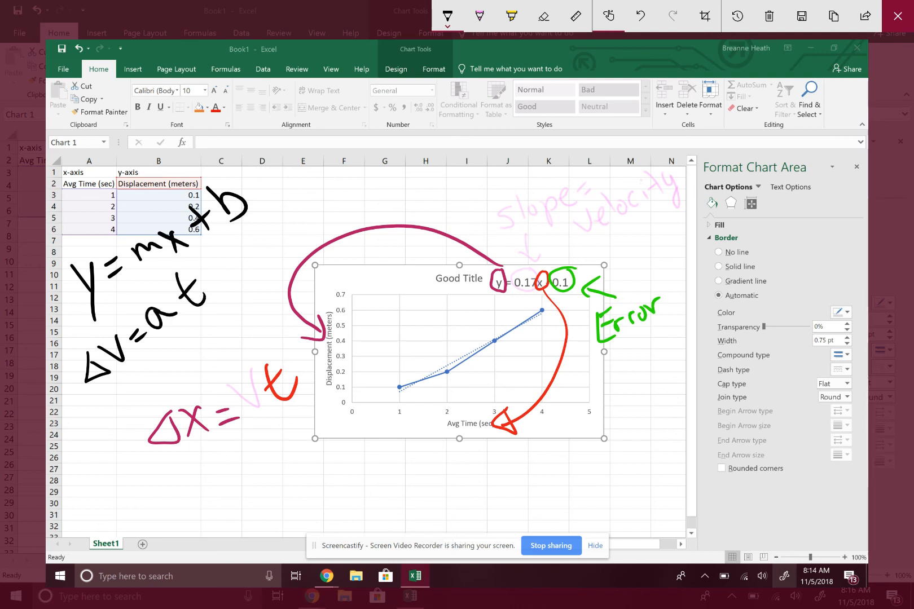
Step: Draw a black arrow to the b of "y = mx + b" and label it "Errors"
mouse_move(251, 164)
mouse_down()
mouse_move(244, 181)
mouse_move(253, 180)
mouse_up()
mouse_move(265, 158)
mouse_down()
mouse_move(262, 173)
mouse_move(273, 172)
mouse_up()
drag(263, 168, 272, 151)
drag(278, 167, 303, 152)
drag(304, 159, 324, 148)
drag(329, 149, 319, 163)
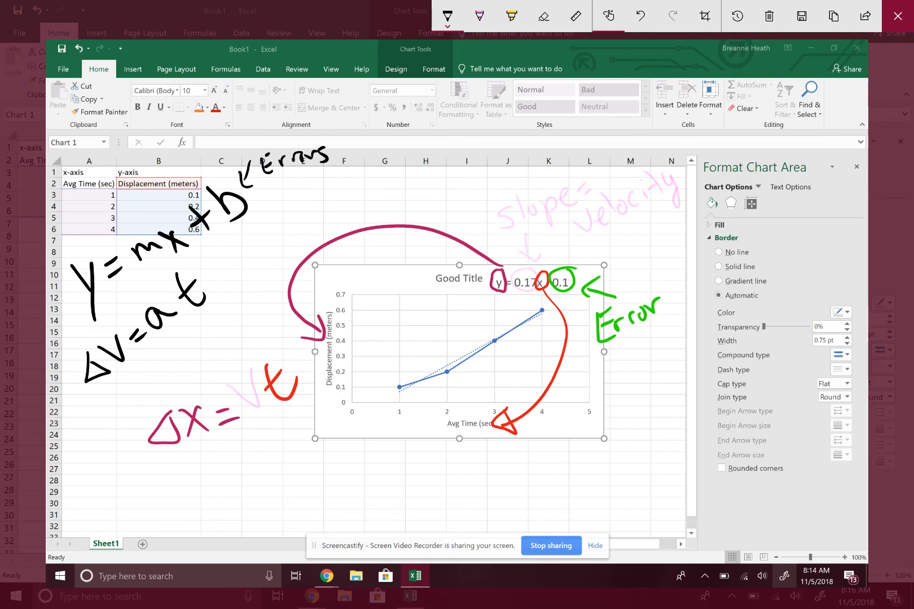